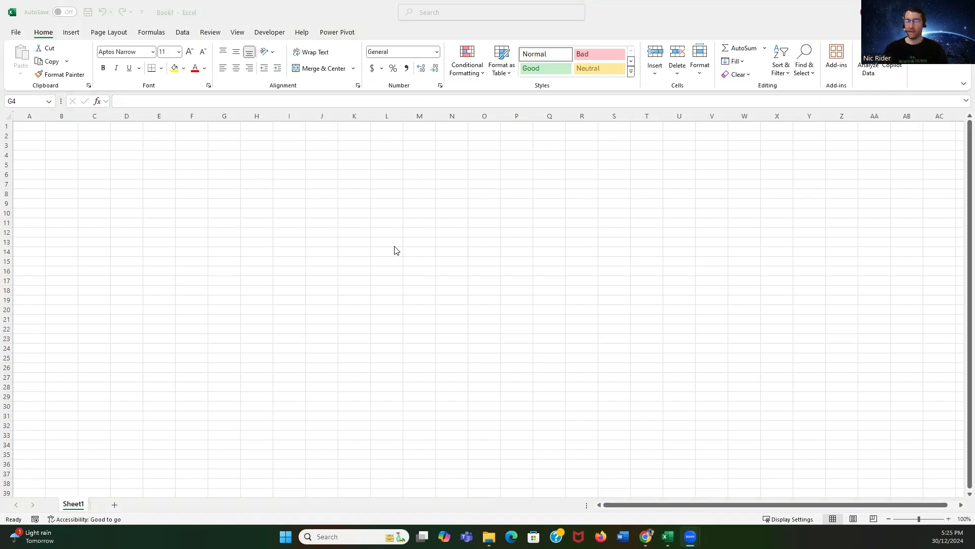
- Launch the Power Query Editor from the blank workbook
{"action": "left_click", "coordinate": [300, 167]}
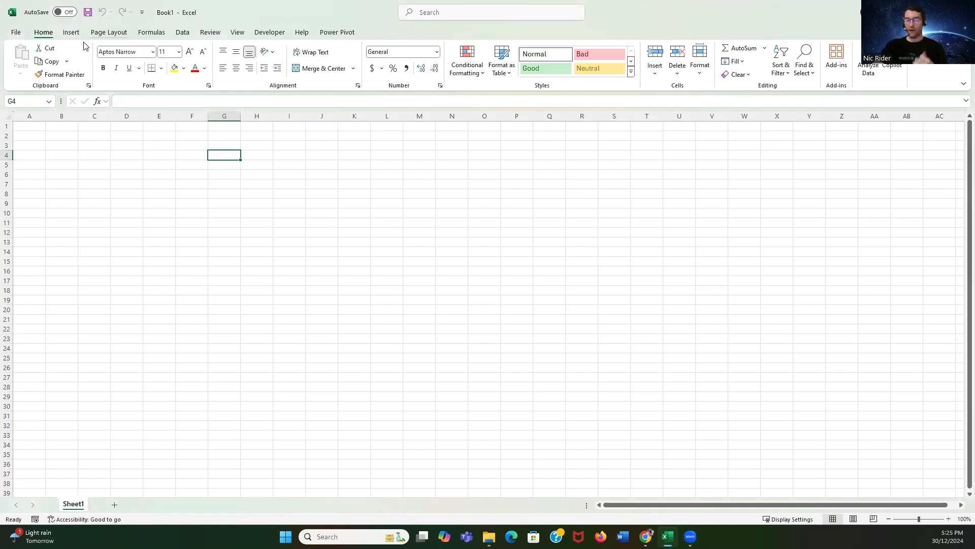
{"action": "left_click", "coordinate": [182, 32]}
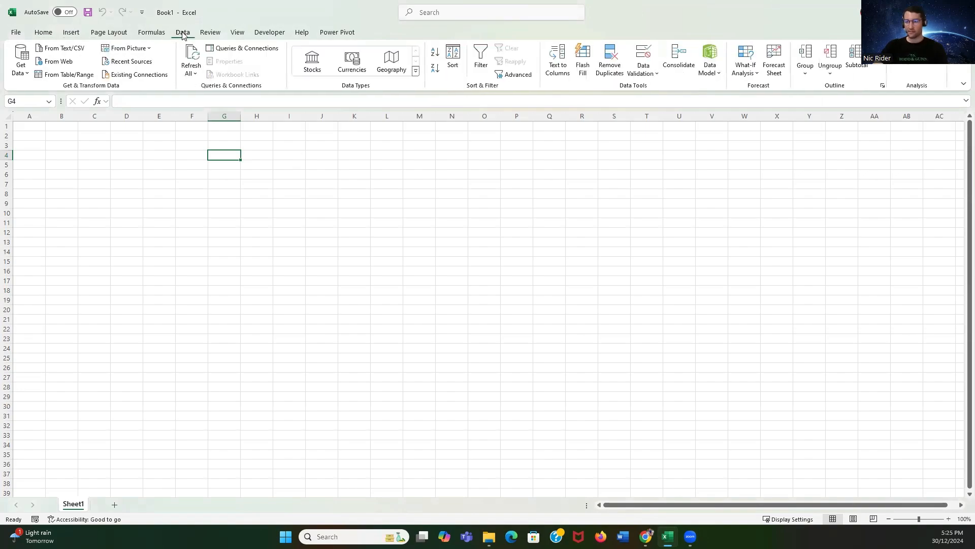
{"action": "left_click", "coordinate": [20, 73]}
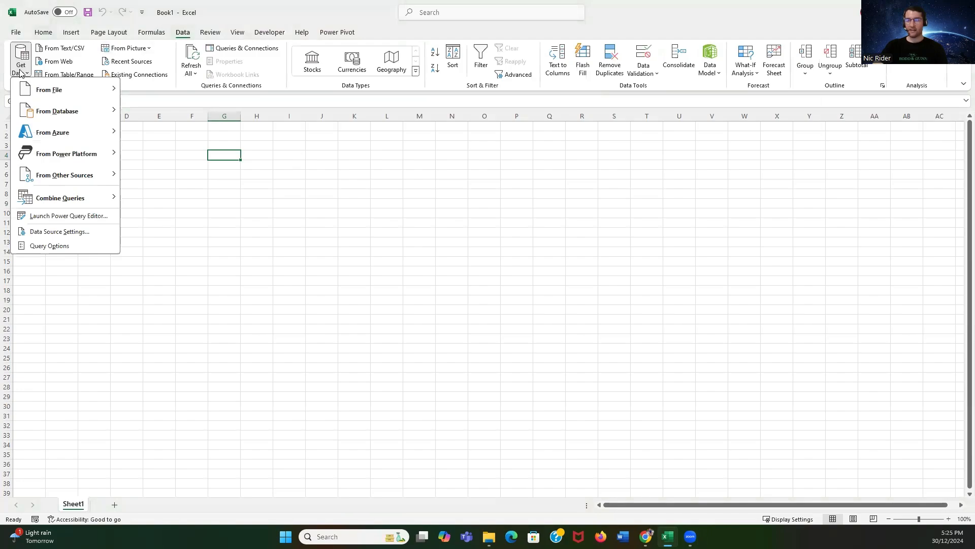
{"action": "left_click", "coordinate": [63, 216]}
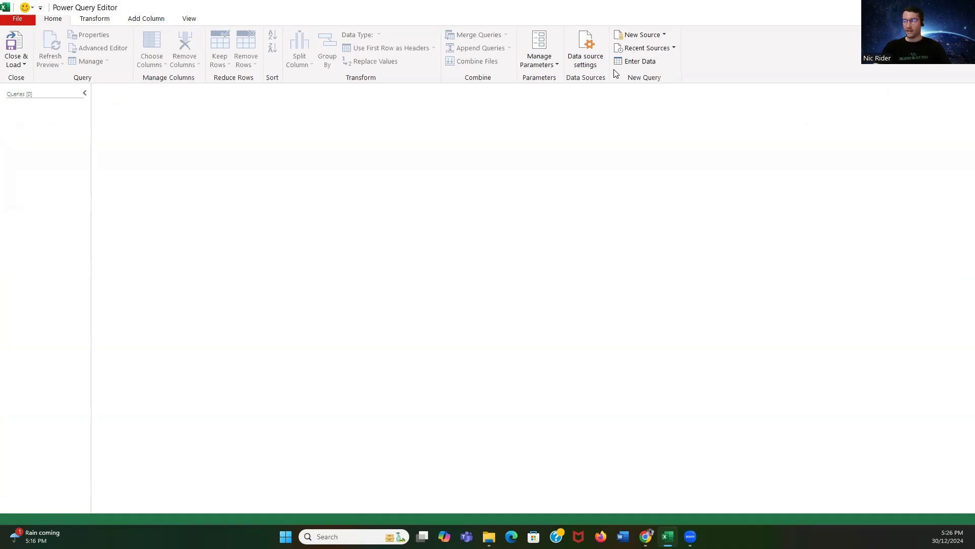
- Import Table1 from the london_houses Excel workbook as a new query source
{"action": "left_click", "coordinate": [664, 36]}
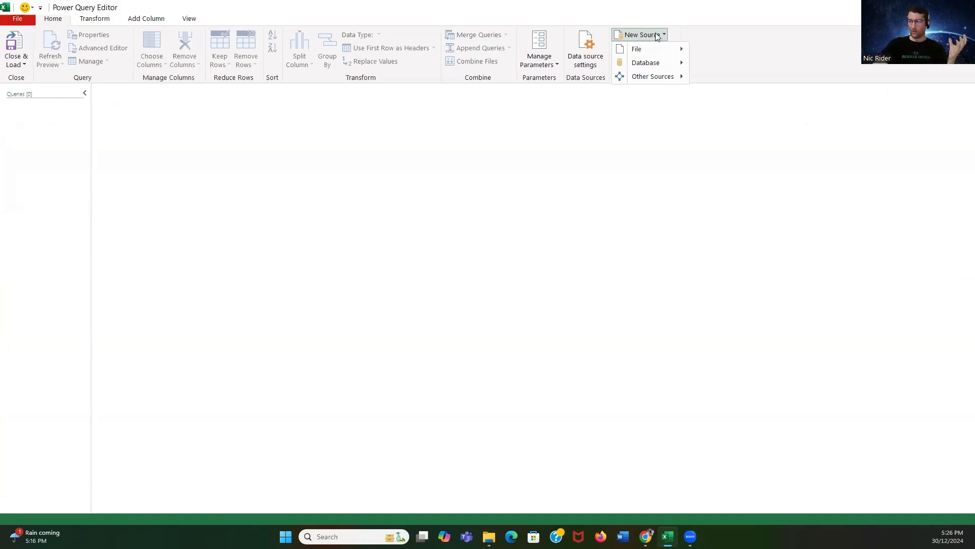
{"action": "mouse_move", "coordinate": [663, 67]}
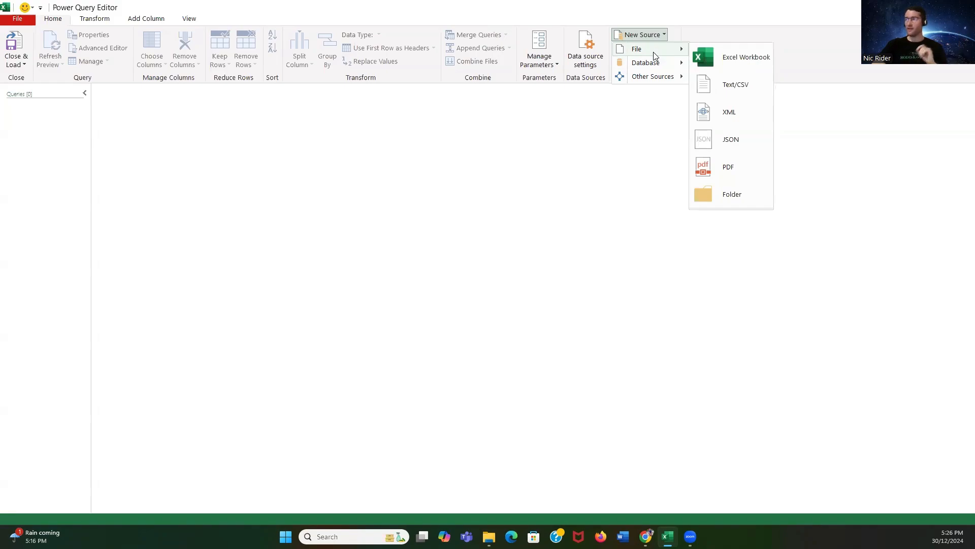
{"action": "left_click", "coordinate": [725, 60]}
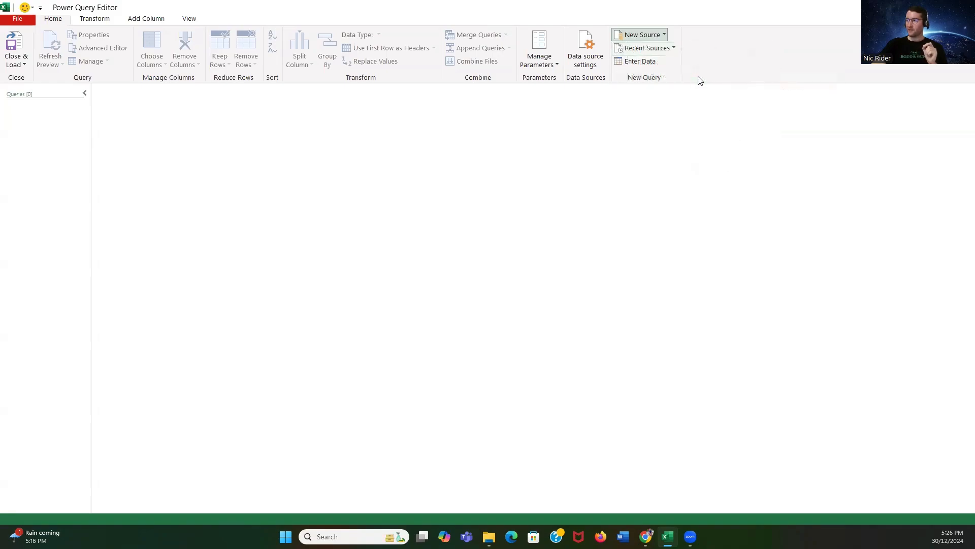
{"action": "scroll", "coordinate": [264, 147], "scroll_direction": "down", "scroll_amount": 5}
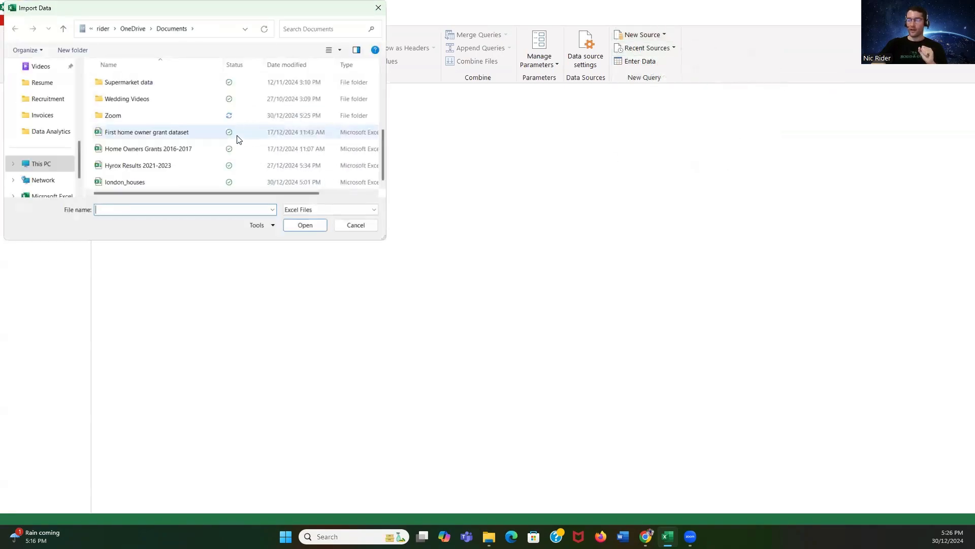
{"action": "double_click", "coordinate": [153, 184]}
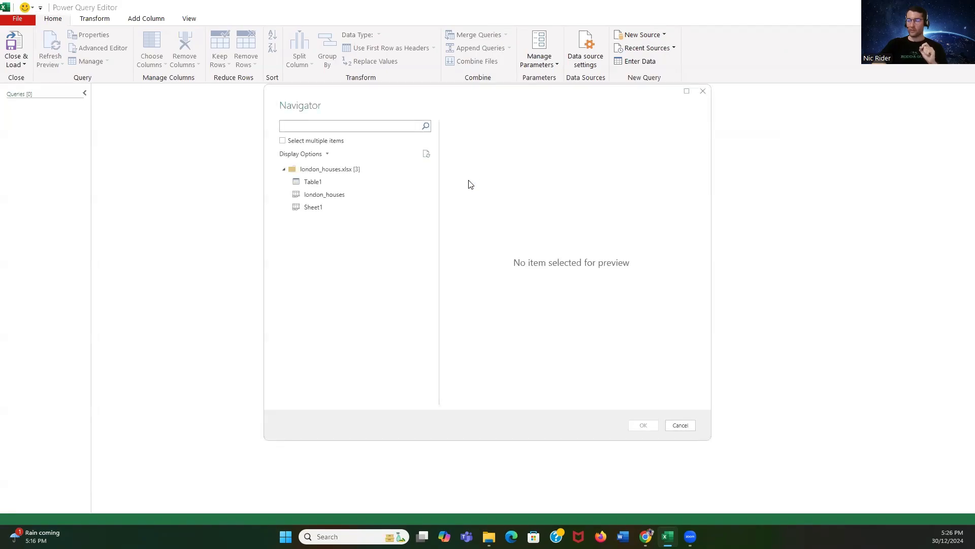
{"action": "left_click", "coordinate": [334, 183]}
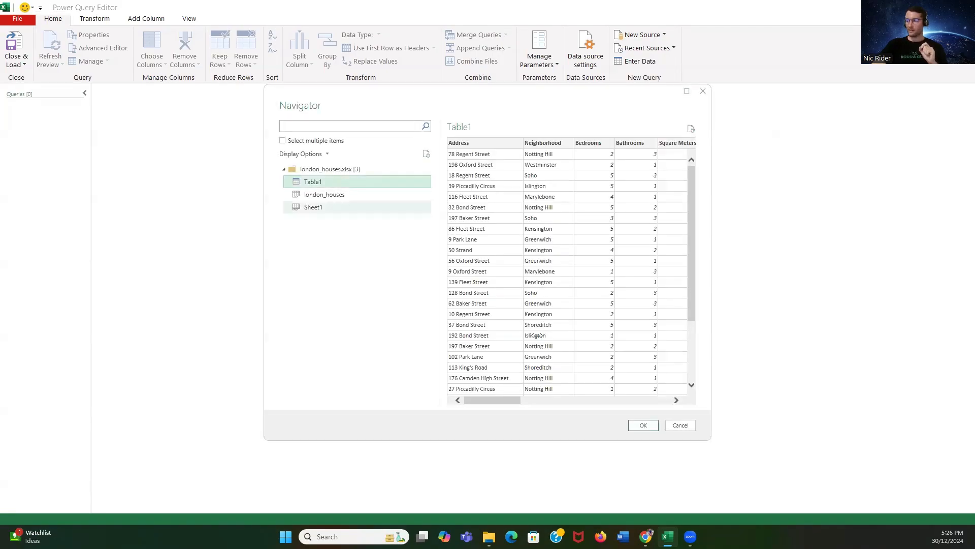
{"action": "left_click", "coordinate": [641, 425]}
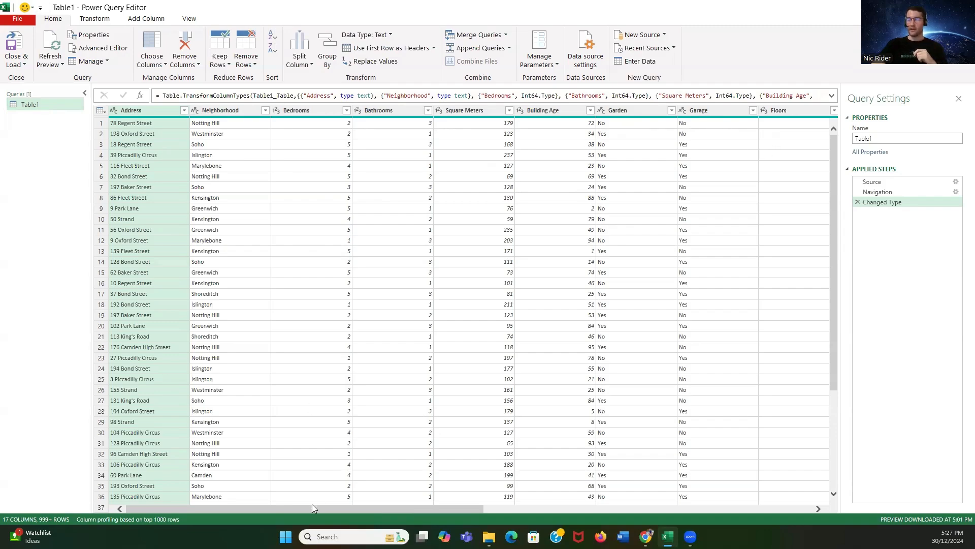
- Change the Price (Â£) column's data type to Currency, replacing the current type conversion
{"action": "mouse_move", "coordinate": [312, 506]}
{"action": "left_mouse_down"}
{"action": "mouse_move", "coordinate": [325, 506]}
{"action": "mouse_move", "coordinate": [310, 506]}
{"action": "left_mouse_up"}
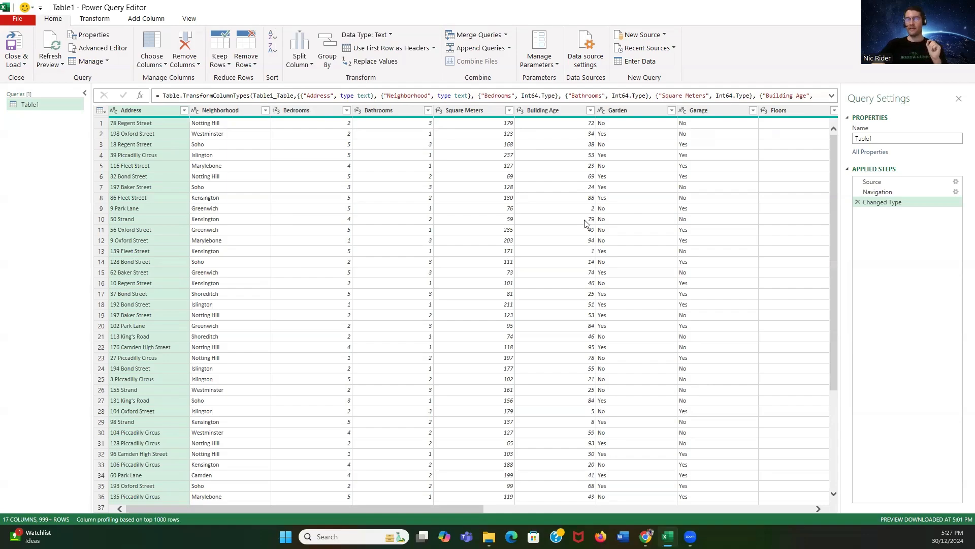
{"action": "left_click_drag", "start_coordinate": [335, 507], "coordinate": [730, 506]}
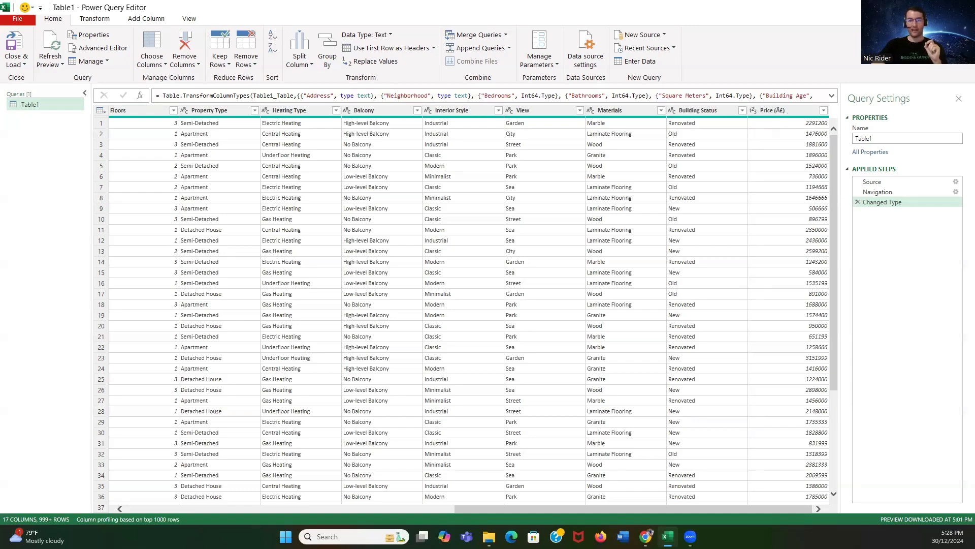
{"action": "left_click", "coordinate": [774, 112]}
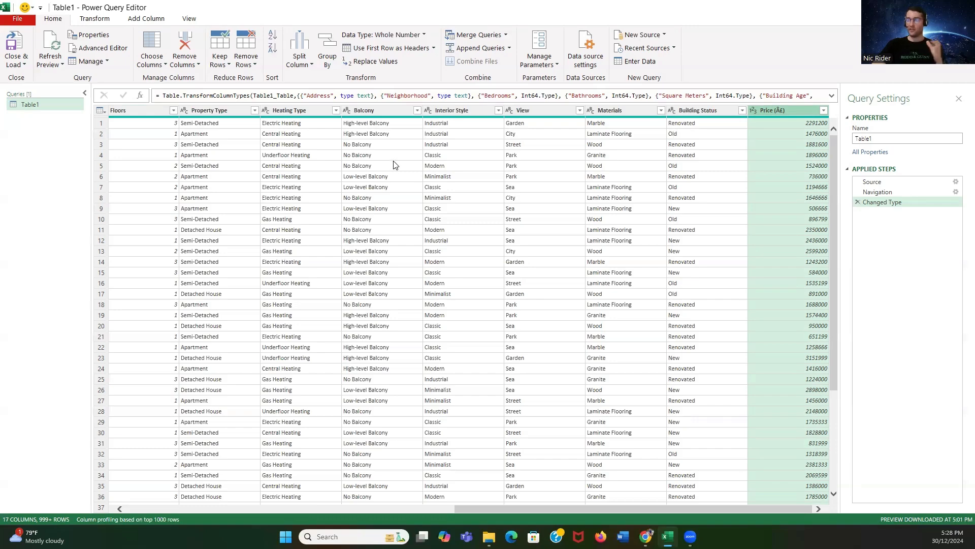
{"action": "left_click", "coordinate": [424, 36]}
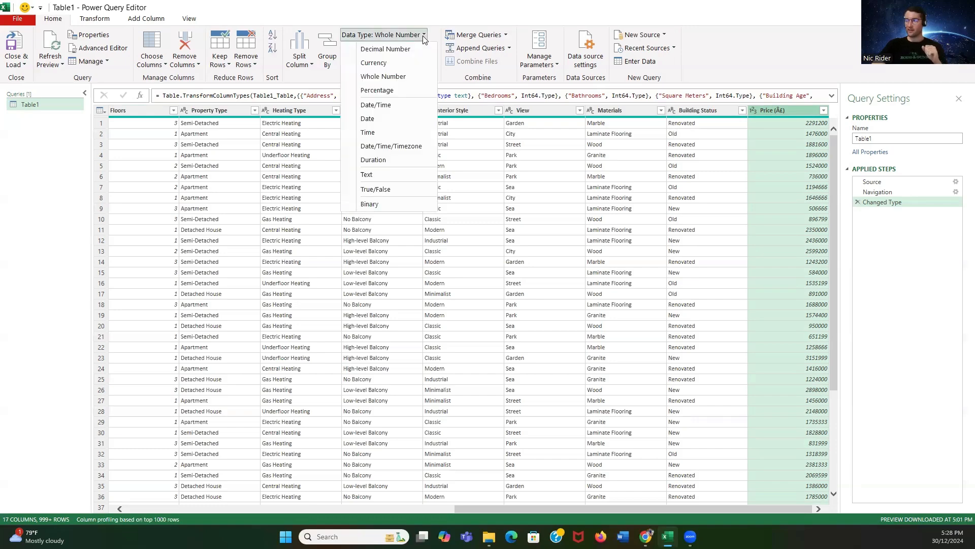
{"action": "left_click", "coordinate": [416, 62]}
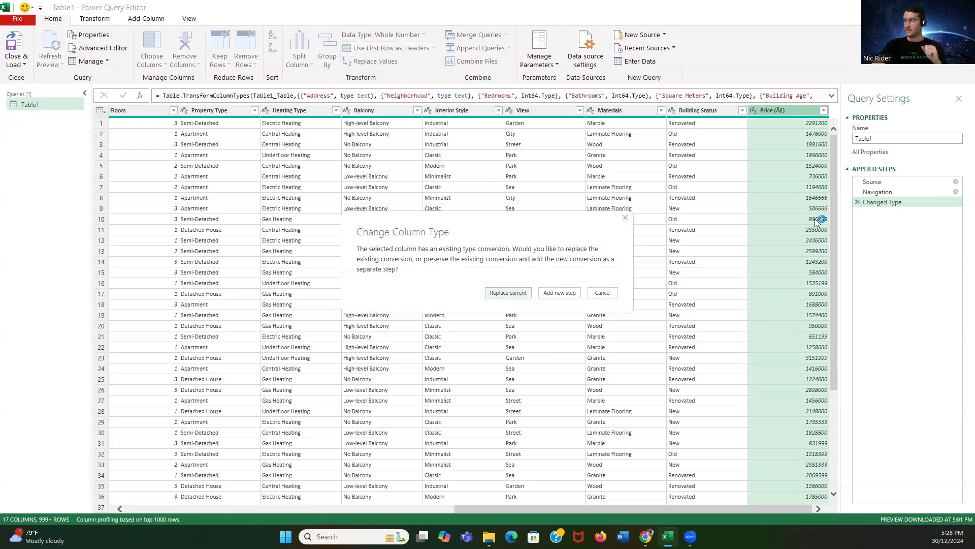
{"action": "left_click", "coordinate": [508, 293]}
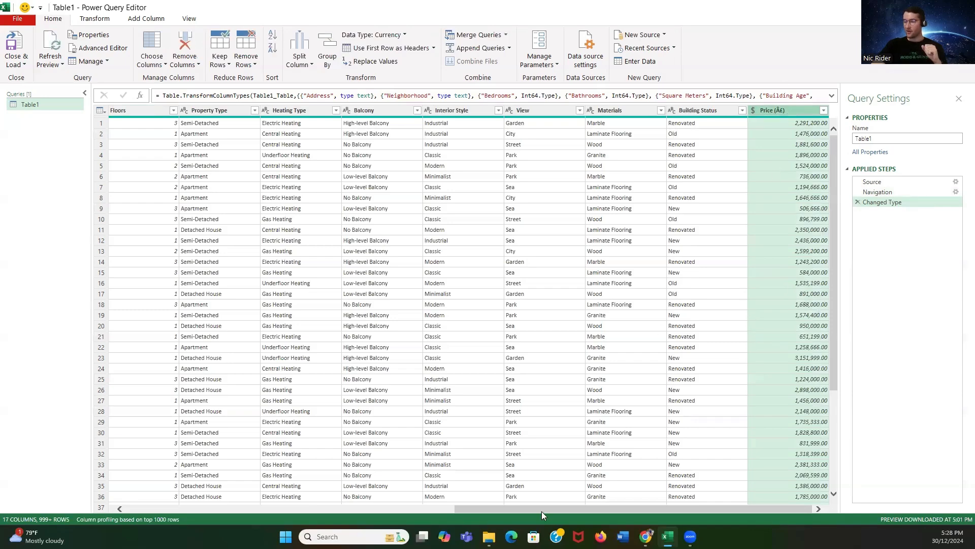
- Change the Square Meters column's data type to Decimal Number, replacing the current type conversion
{"action": "left_click_drag", "start_coordinate": [541, 509], "coordinate": [312, 507]}
{"action": "left_click", "coordinate": [287, 107]}
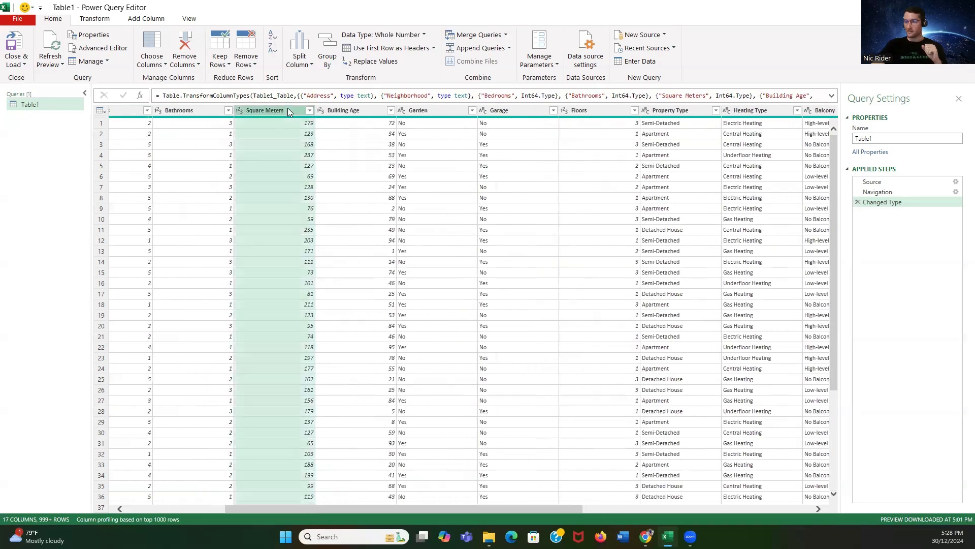
{"action": "left_click", "coordinate": [398, 35]}
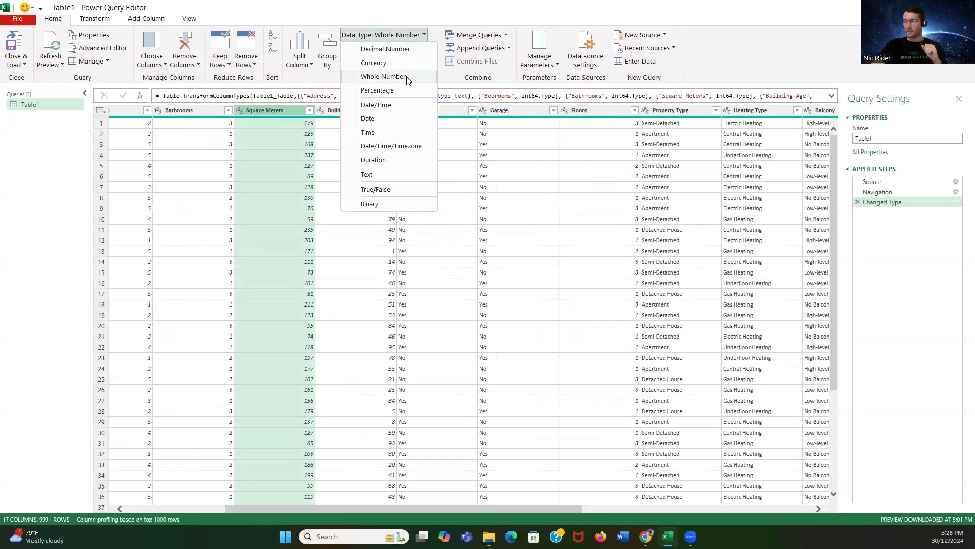
{"action": "left_click", "coordinate": [406, 49]}
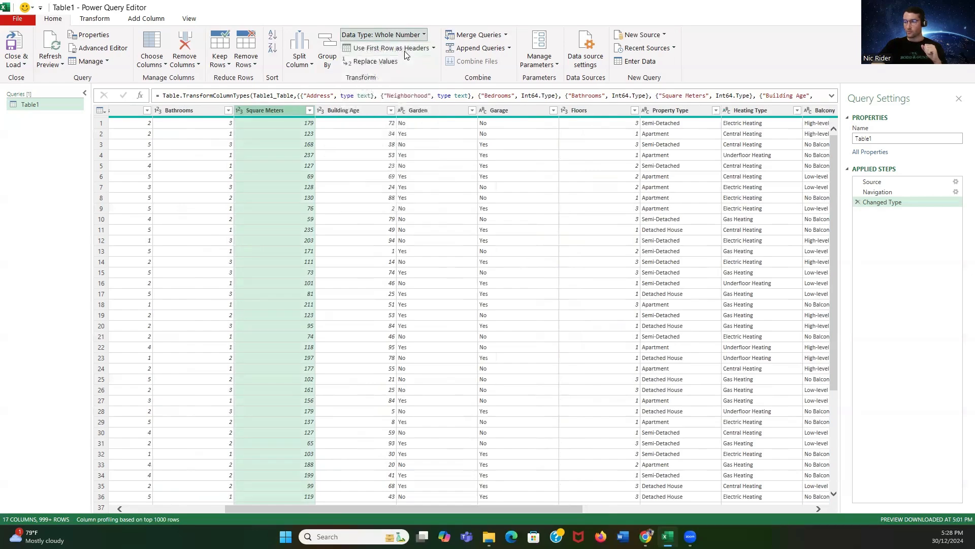
{"action": "left_click", "coordinate": [510, 292]}
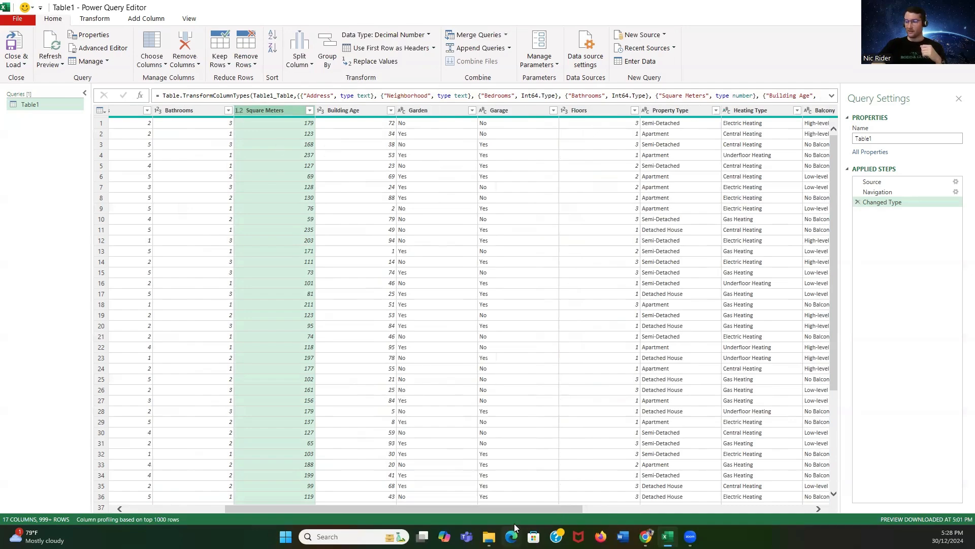
- Start a new custom column and name it Price Per SQM
{"action": "left_click_drag", "start_coordinate": [510, 509], "coordinate": [772, 502]}
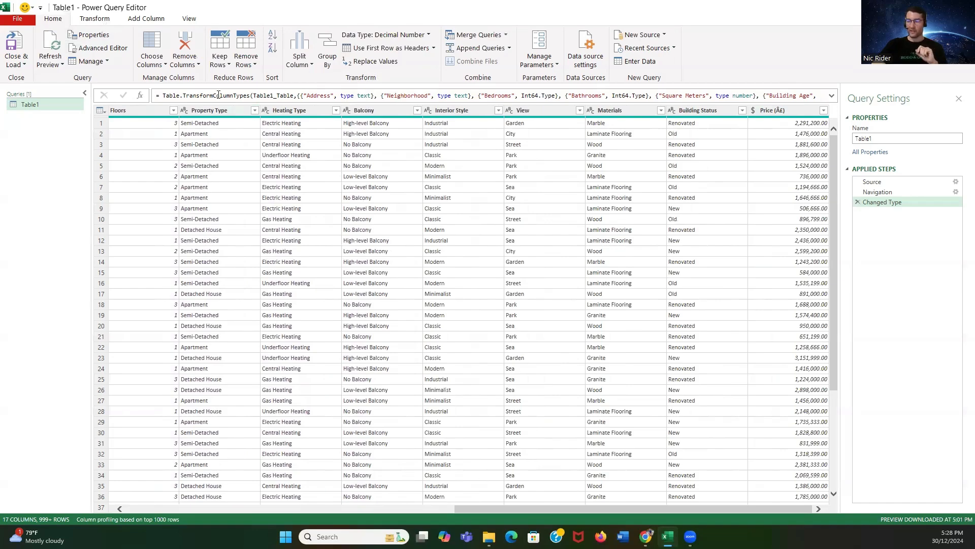
{"action": "left_click", "coordinate": [138, 21]}
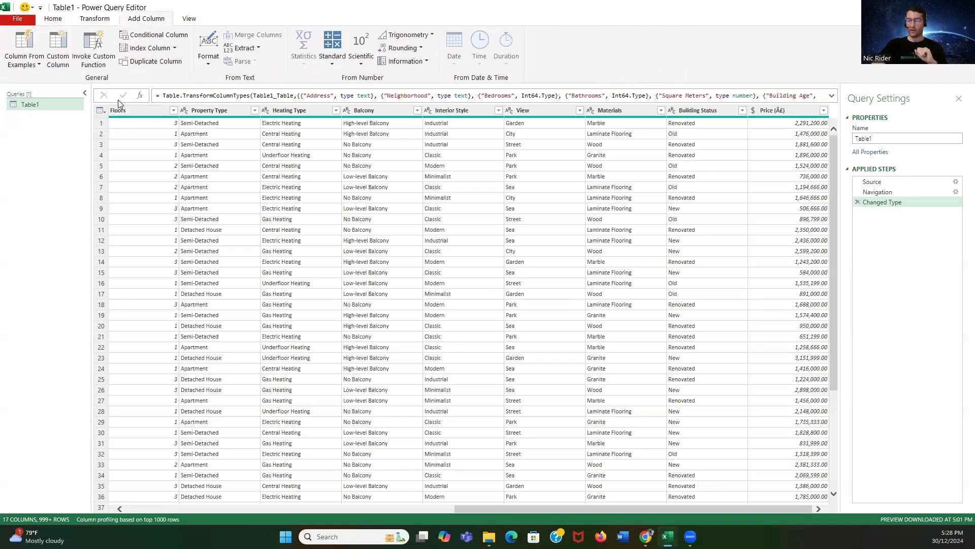
{"action": "left_click", "coordinate": [65, 67]}
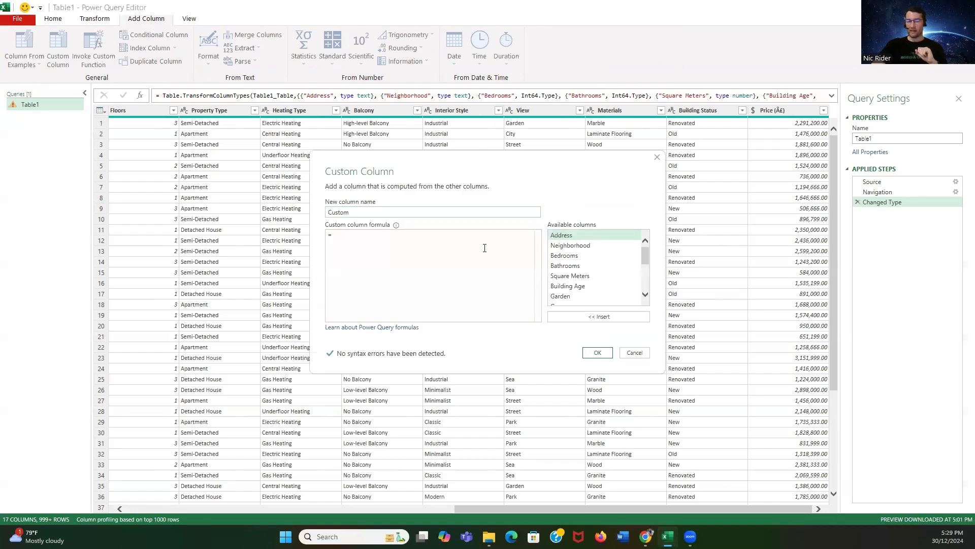
{"action": "double_click", "coordinate": [358, 212]}
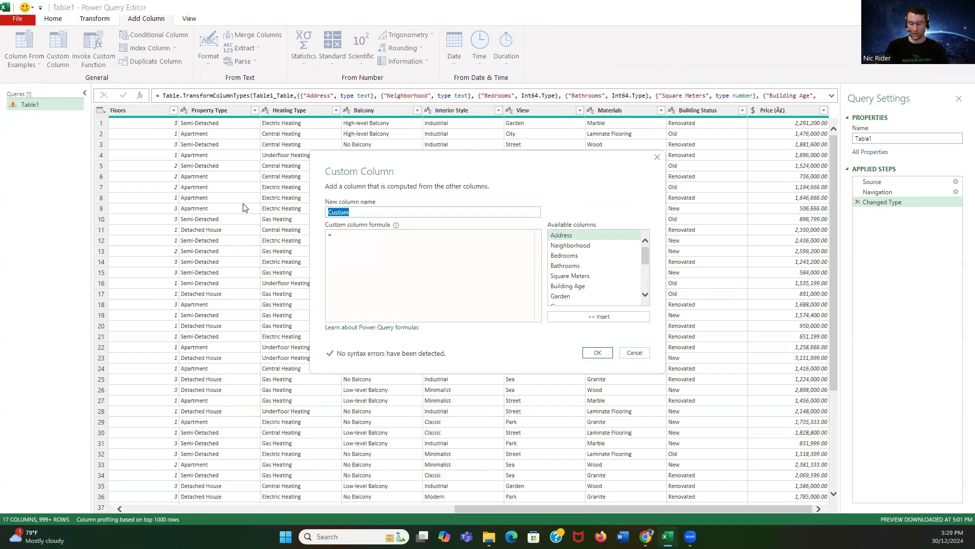
{"action": "type", "text": "Price pe"}
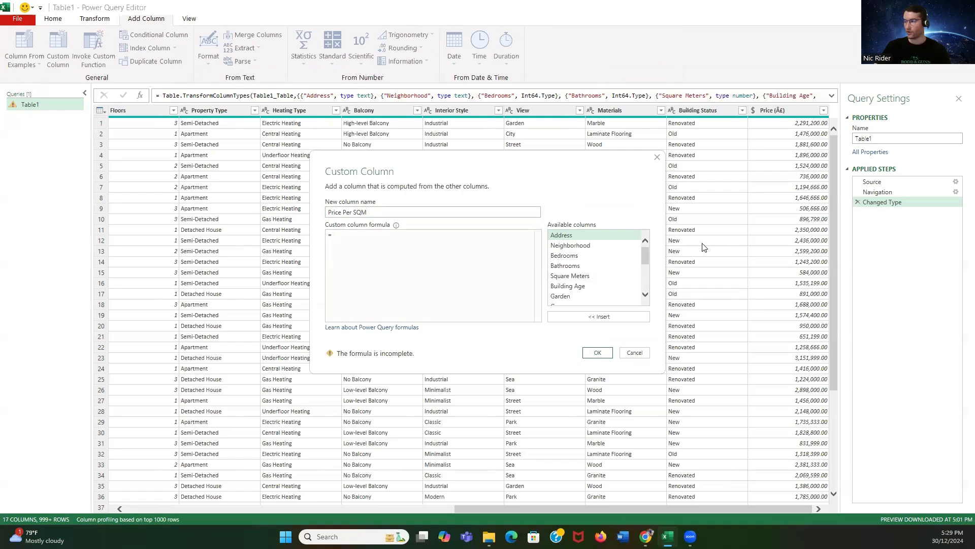
- Create the custom column with a formula dividing Price (Â£) by Square Meters
{"action": "left_click_drag", "start_coordinate": [643, 256], "coordinate": [644, 305]}
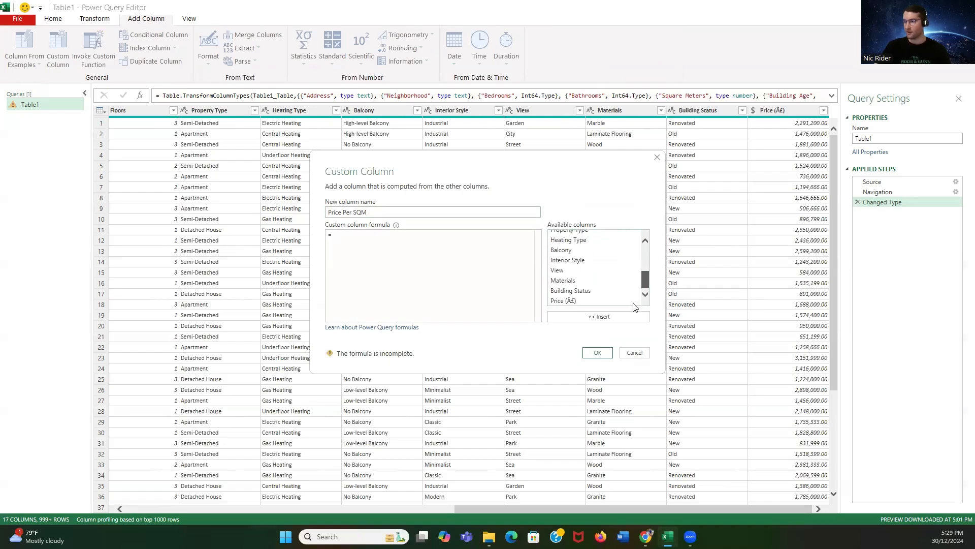
{"action": "double_click", "coordinate": [564, 301]}
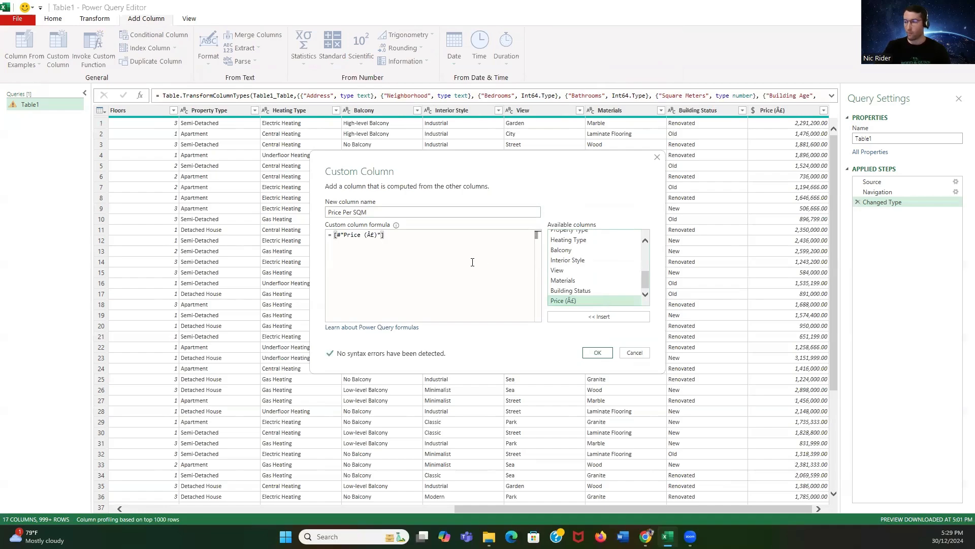
{"action": "type", "text": "/"}
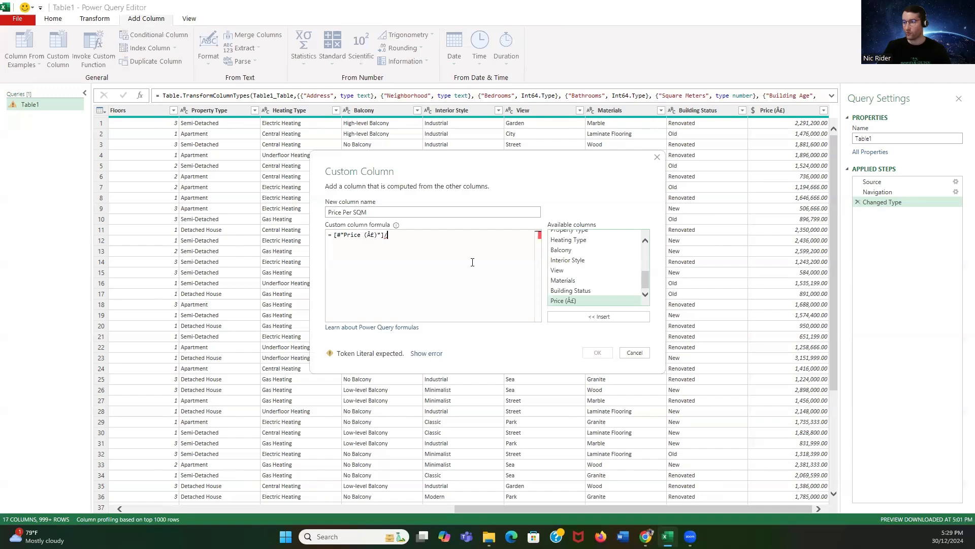
{"action": "key", "text": "BackSpace"}
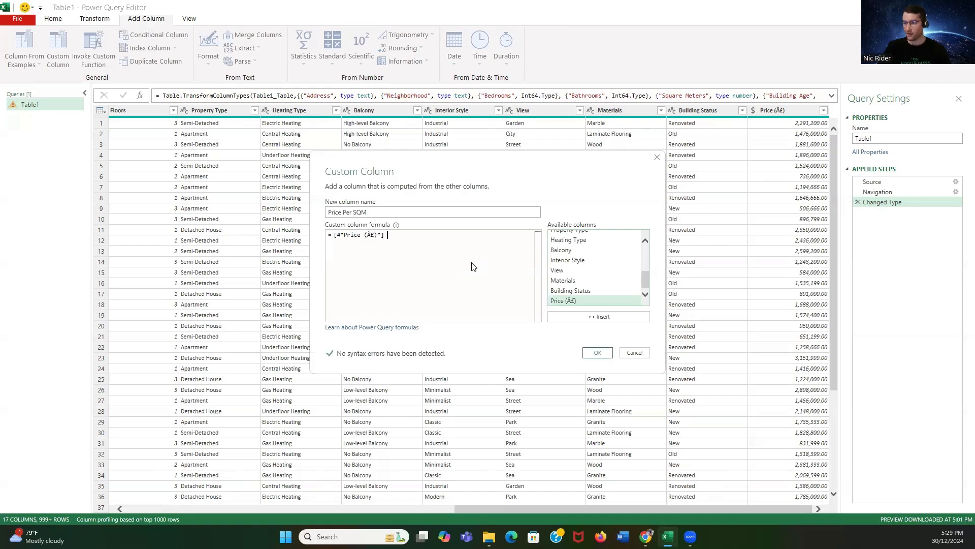
{"action": "type", "text": "/"}
{"action": "key", "text": "BackSpace"}
{"action": "key", "text": "BackSpace"}
{"action": "type", "text": "/"}
{"action": "scroll", "coordinate": [604, 270], "scroll_direction": "up", "scroll_amount": 2}
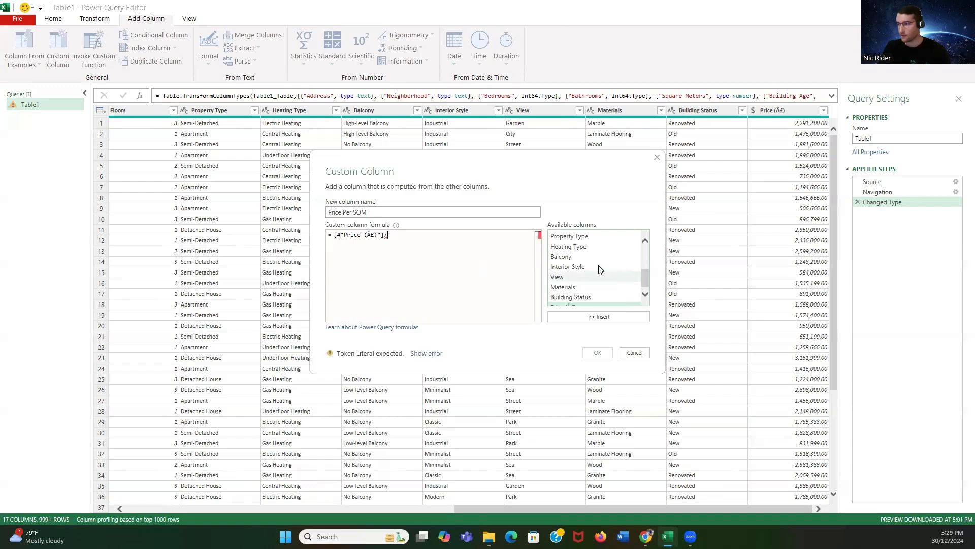
{"action": "scroll", "coordinate": [605, 272], "scroll_direction": "up", "scroll_amount": 2}
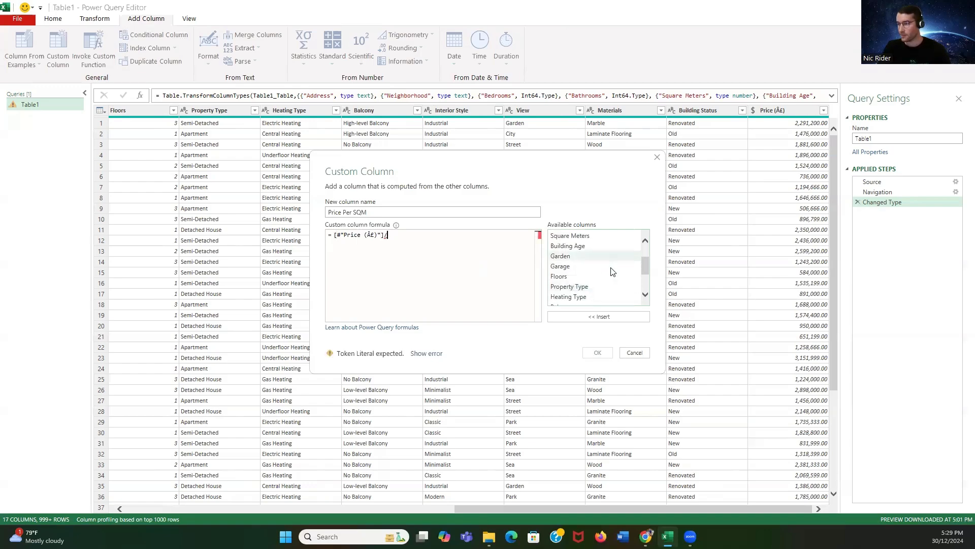
{"action": "scroll", "coordinate": [587, 246], "scroll_direction": "up", "scroll_amount": 1}
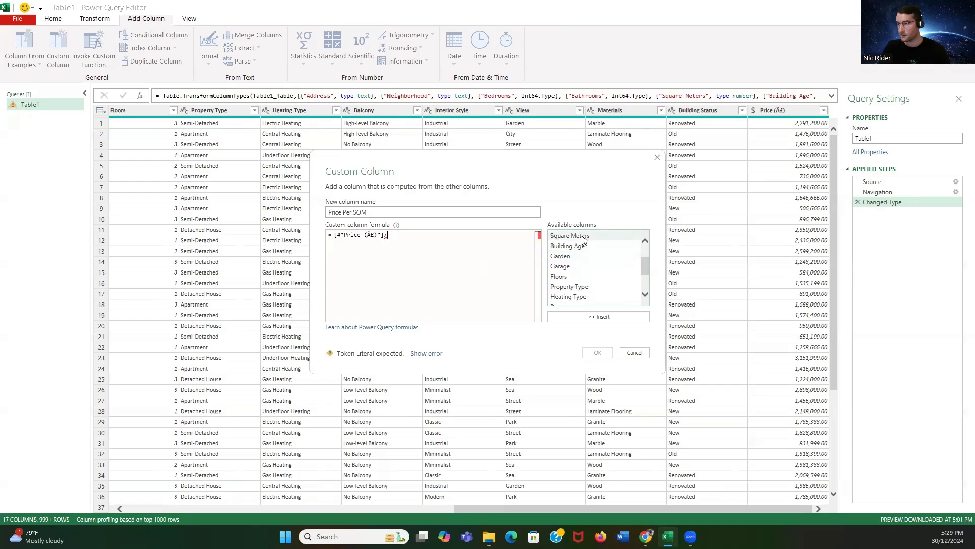
{"action": "double_click", "coordinate": [583, 237]}
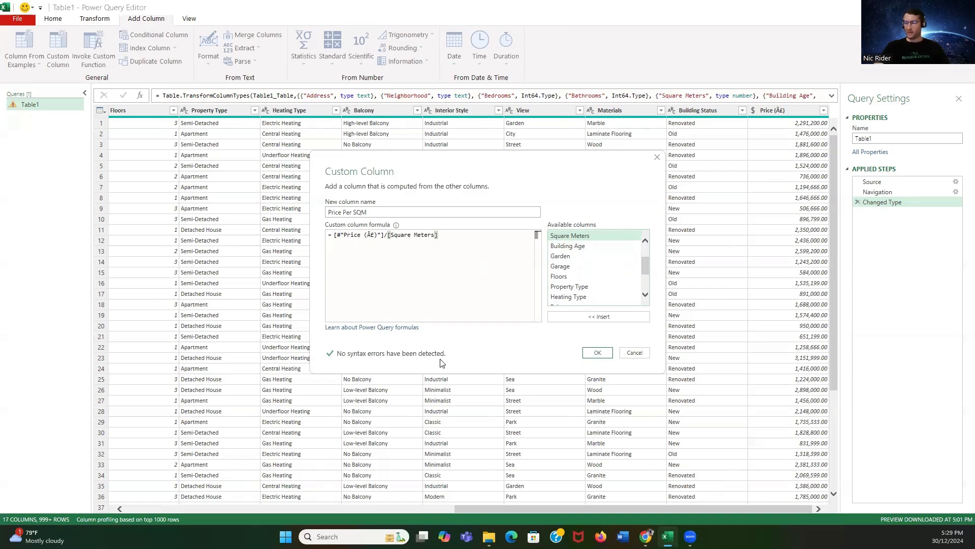
{"action": "left_click", "coordinate": [596, 352]}
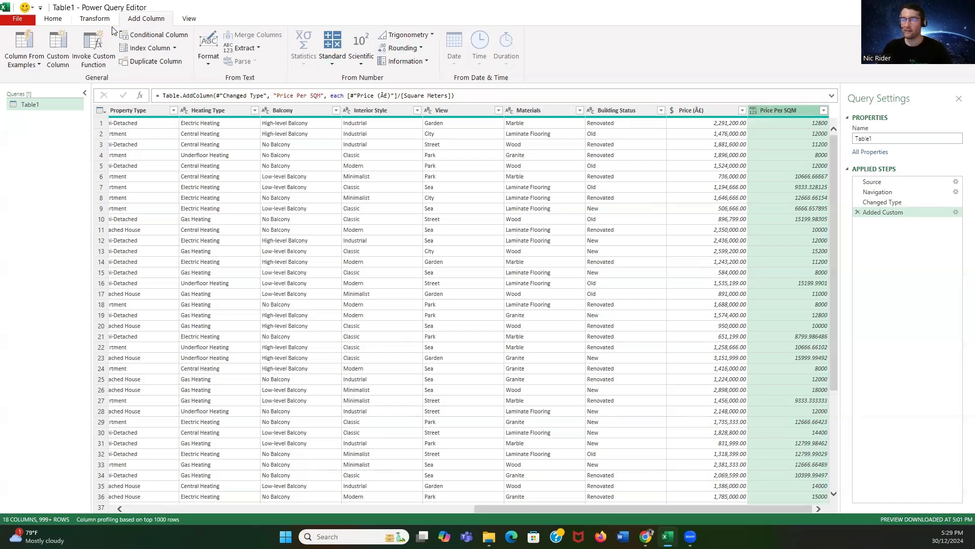
- Change the Price Per SQM column's data type to Currency
{"action": "left_click", "coordinate": [60, 19]}
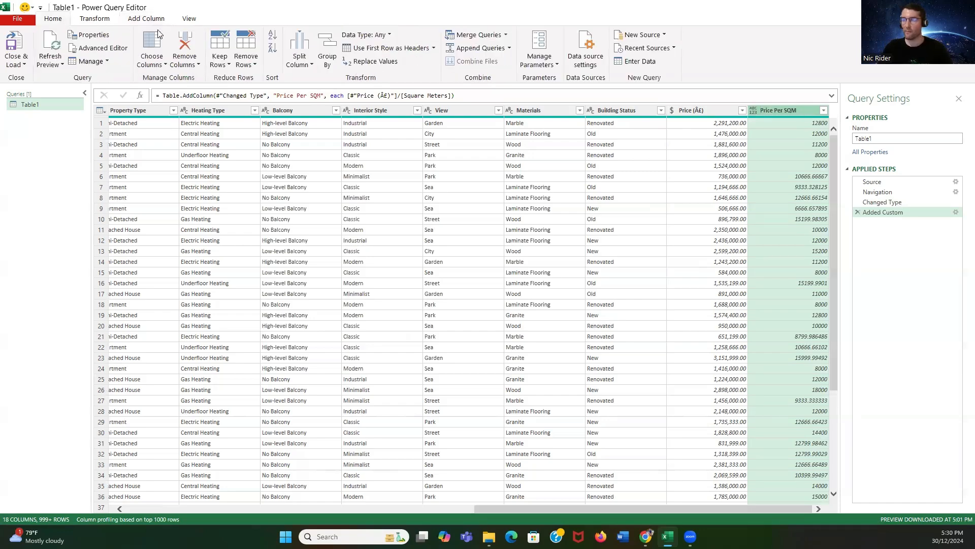
{"action": "left_click", "coordinate": [389, 36]}
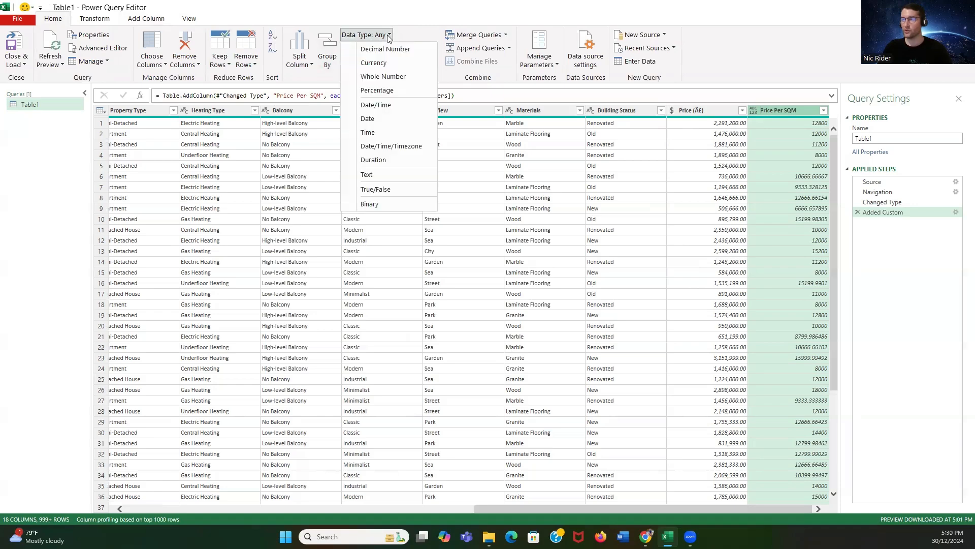
{"action": "left_click", "coordinate": [391, 64]}
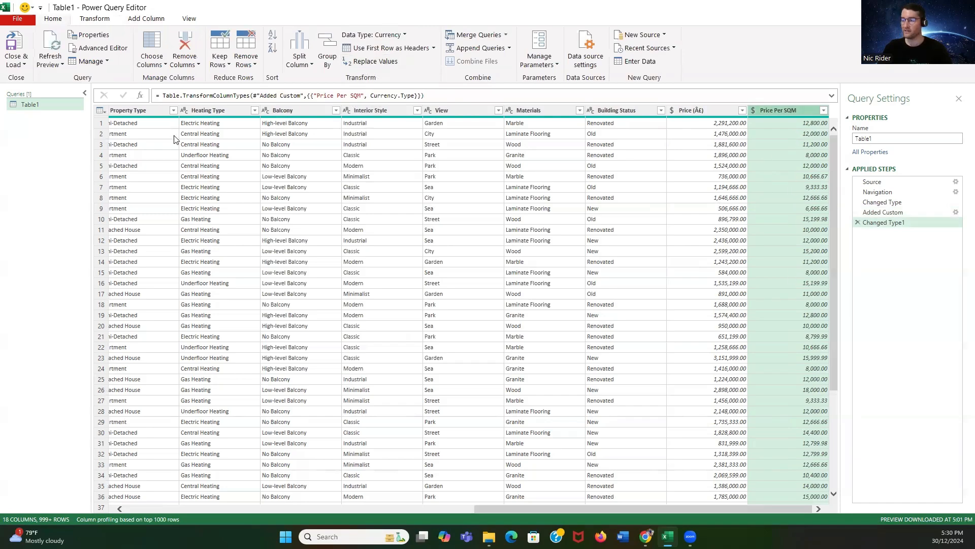
{"action": "left_click", "coordinate": [514, 502]}
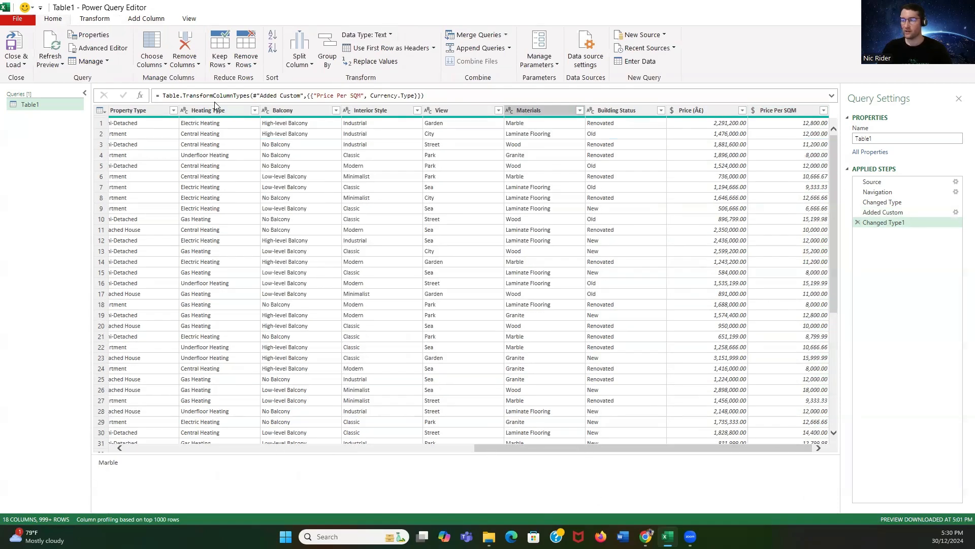
- Close the query editor, load the query into the workbook and dismiss the list of queries and connections
{"action": "left_click", "coordinate": [14, 65]}
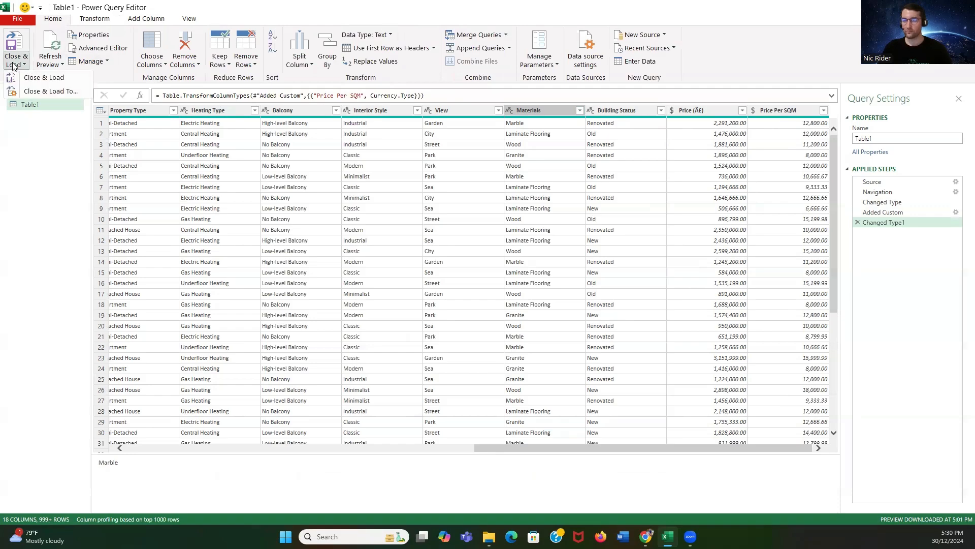
{"action": "left_click", "coordinate": [29, 78]}
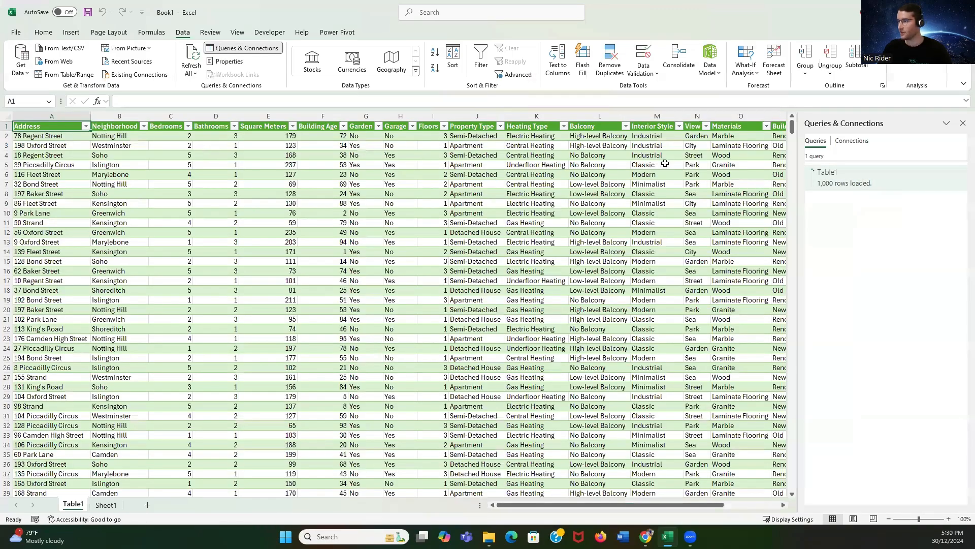
{"action": "left_click", "coordinate": [963, 123]}
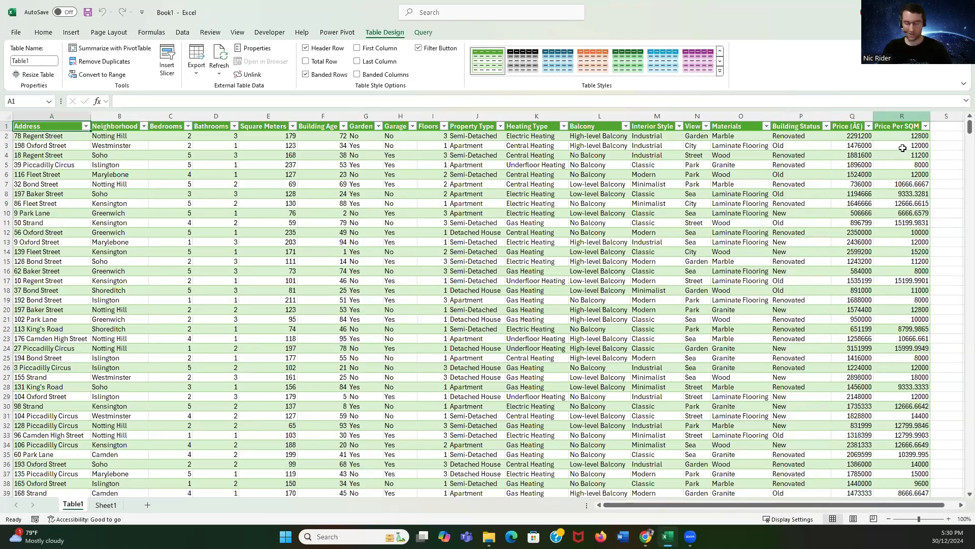
{"action": "left_click", "coordinate": [897, 137]}
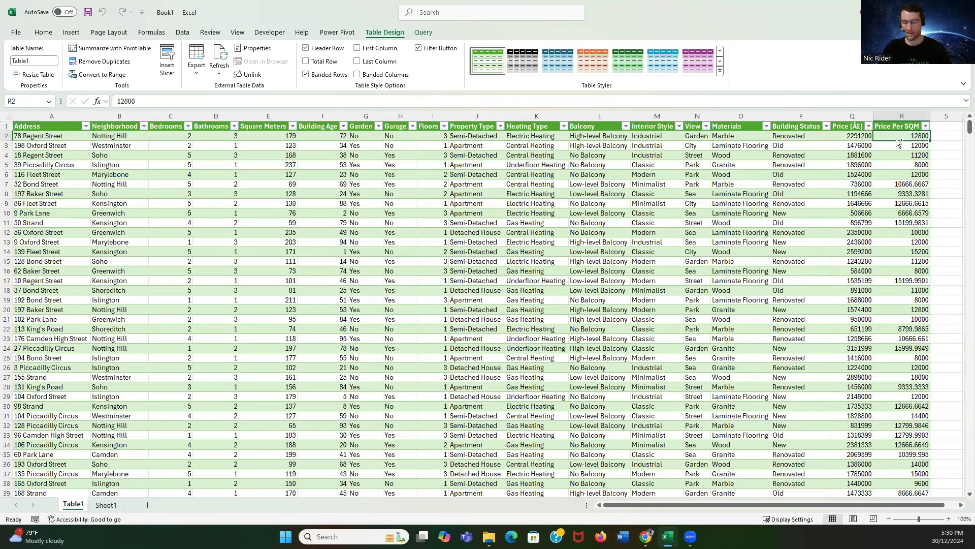
{"action": "key", "text": "ctrl+1"}
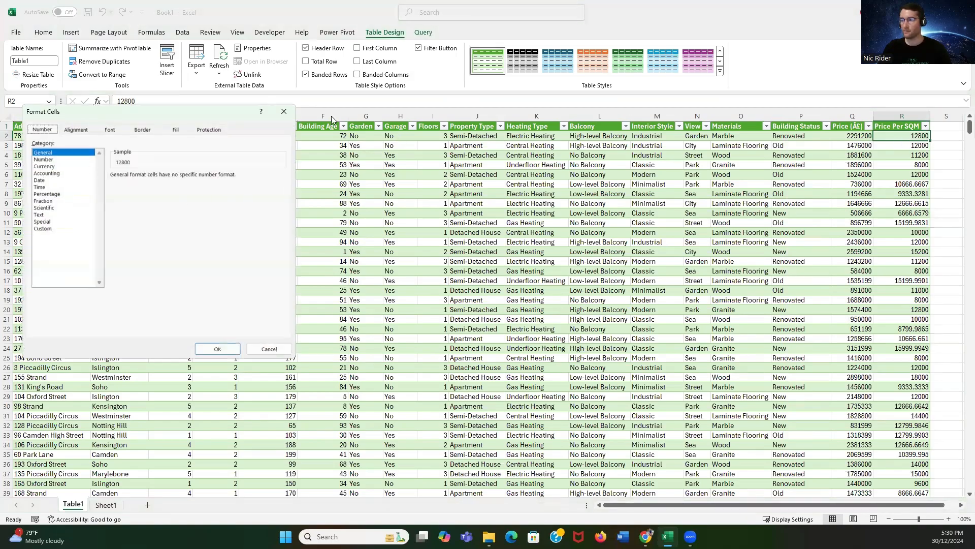
{"action": "left_click", "coordinate": [284, 111]}
- Apply the Accounting number format to the entire Price Per SQM column
{"action": "left_click_drag", "start_coordinate": [892, 117], "coordinate": [893, 197]}
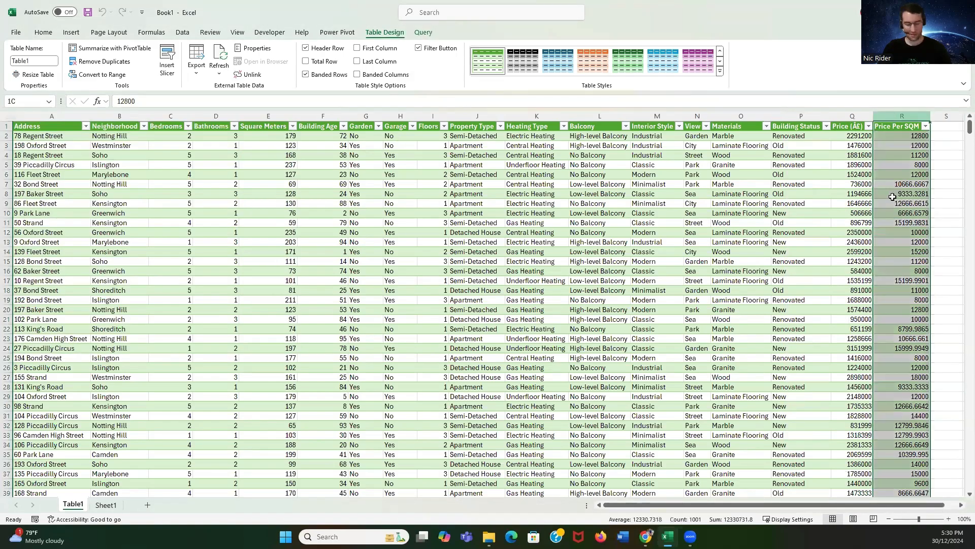
{"action": "scroll", "coordinate": [893, 197], "scroll_direction": "down", "scroll_amount": 1}
{"action": "scroll", "coordinate": [892, 197], "scroll_direction": "up", "scroll_amount": 1}
{"action": "key", "text": "ctrl+1"}
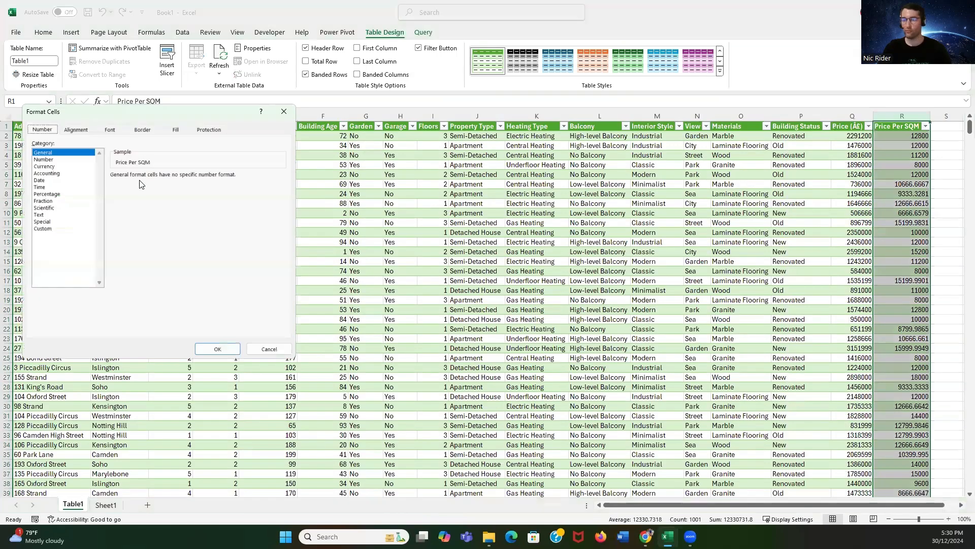
{"action": "left_click", "coordinate": [68, 173]}
{"action": "left_click", "coordinate": [214, 349]}
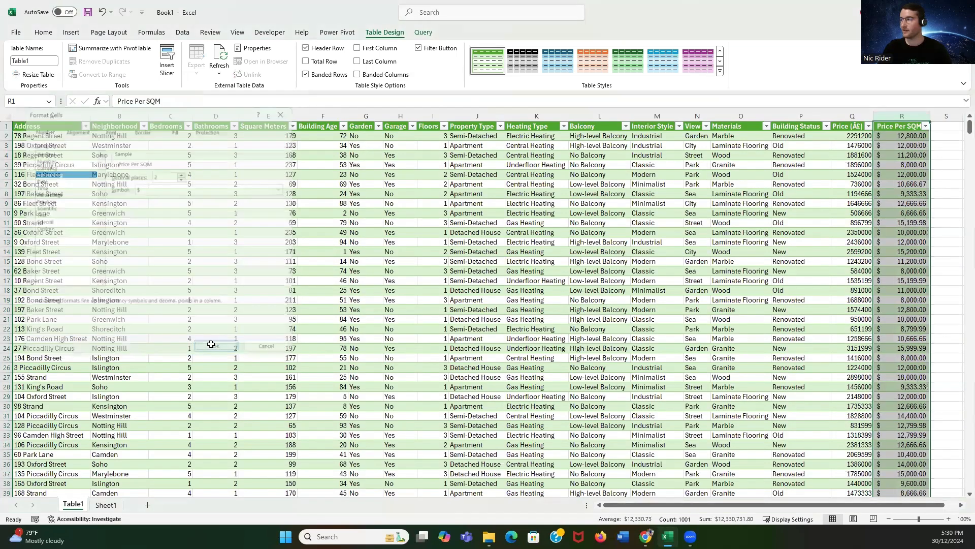
- Apply the Accounting number format to the entire Price (Â£) column
{"action": "key", "text": "Left"}
{"action": "key", "text": "ctrl+space"}
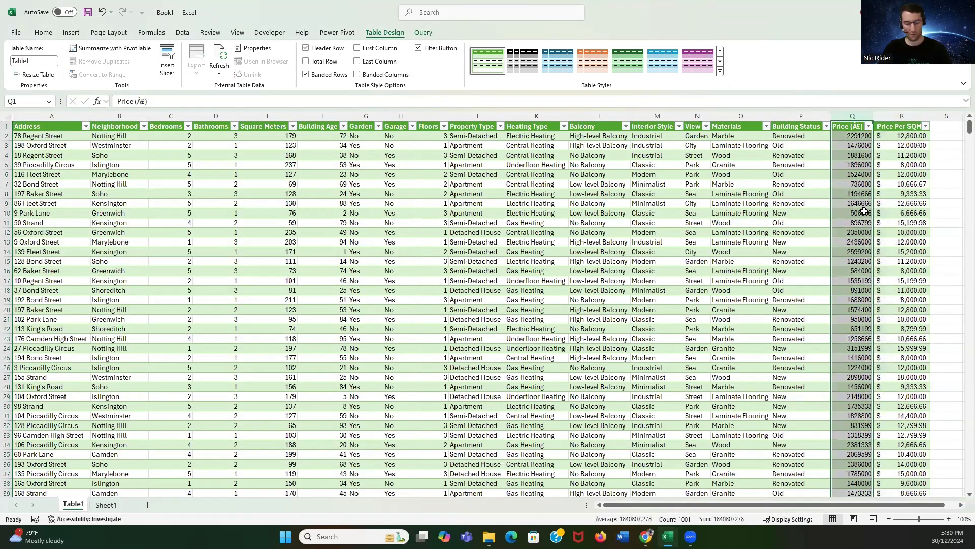
{"action": "key", "text": "ctrl+1"}
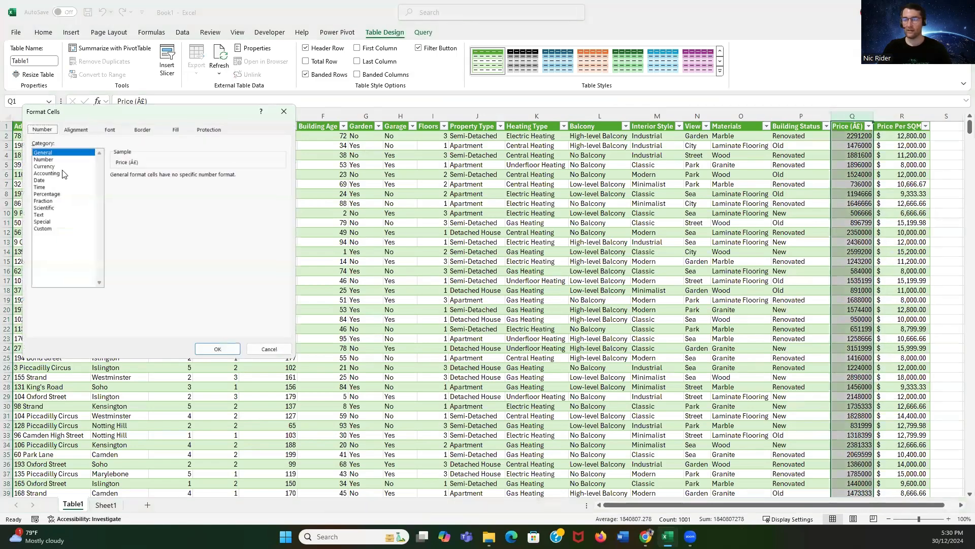
{"action": "left_click", "coordinate": [57, 174]}
{"action": "left_click", "coordinate": [217, 349]}
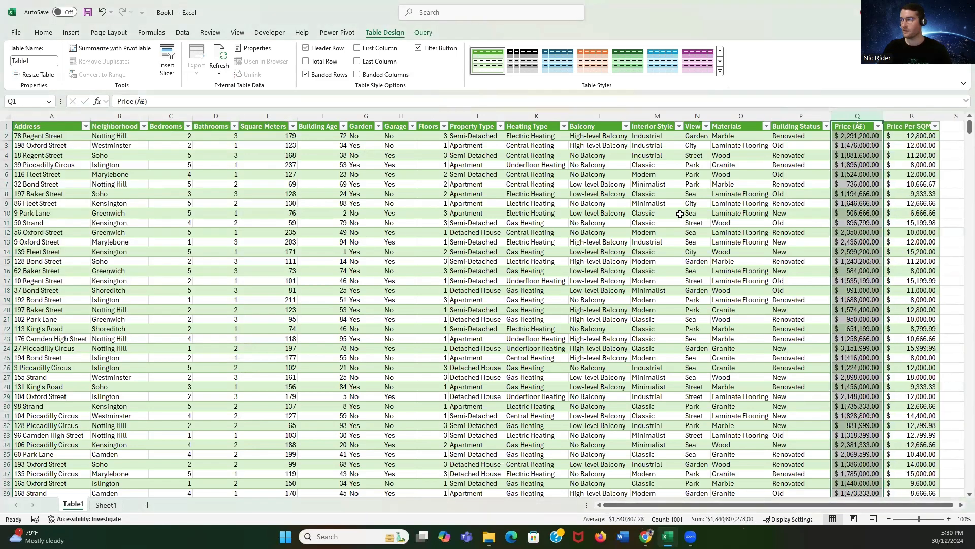
{"action": "left_click", "coordinate": [657, 212]}
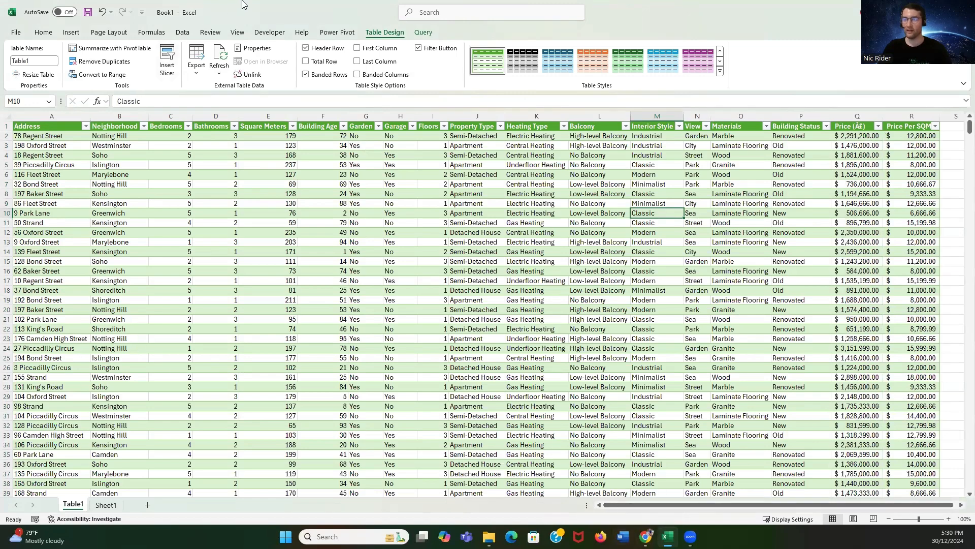
- Create a PivotTable from Table1 on a new worksheet
{"action": "left_click", "coordinate": [44, 33]}
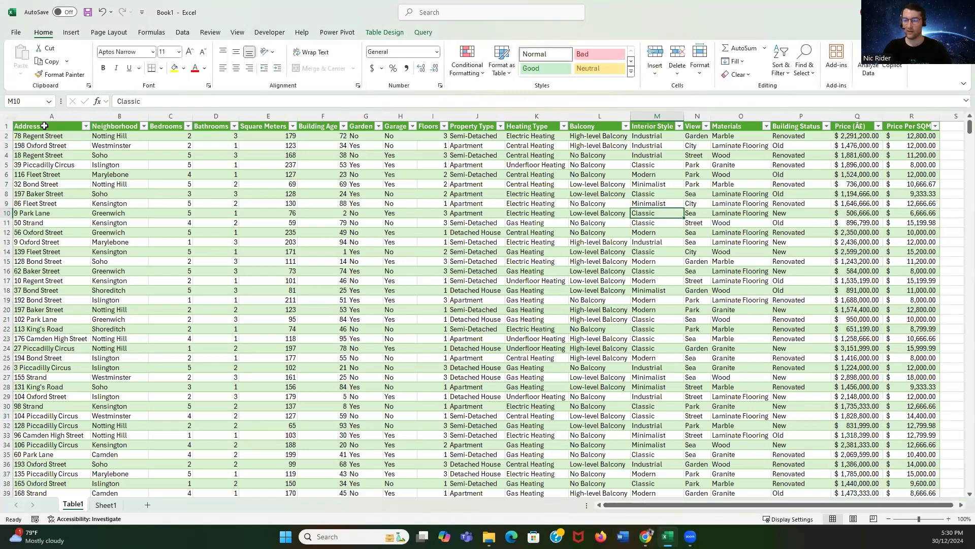
{"action": "left_click", "coordinate": [45, 125]}
{"action": "left_click", "coordinate": [71, 32]}
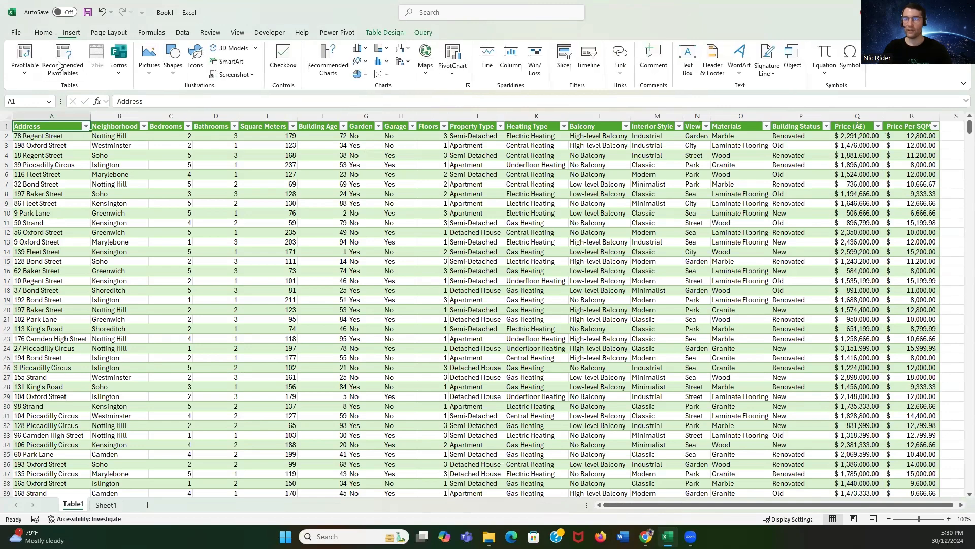
{"action": "left_click", "coordinate": [29, 76]}
{"action": "left_click", "coordinate": [36, 89]}
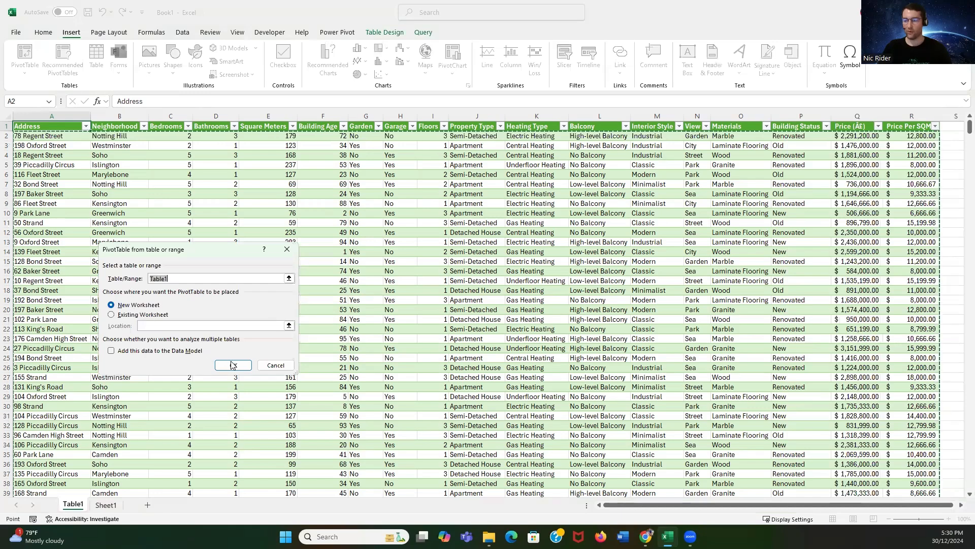
{"action": "left_click", "coordinate": [232, 366]}
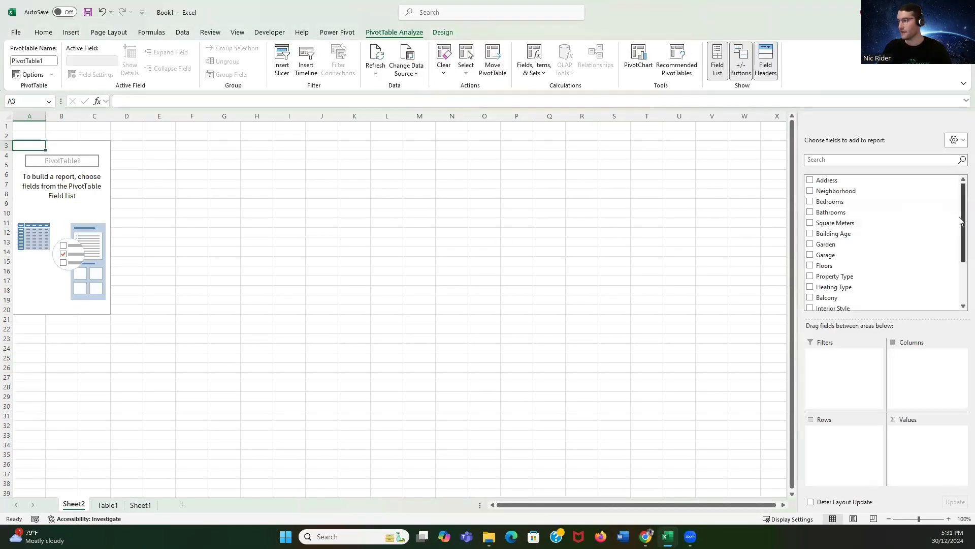
- Add Neighborhood as the PivotTable's rows and Price Per SQM as its values
{"action": "left_click_drag", "start_coordinate": [962, 193], "coordinate": [960, 273]}
{"action": "scroll", "coordinate": [889, 234], "scroll_direction": "up", "scroll_amount": 2}
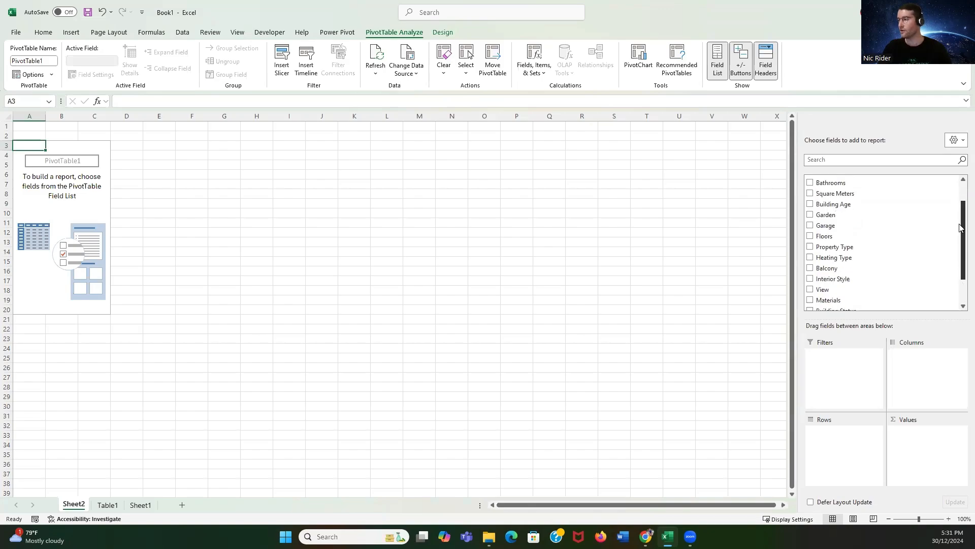
{"action": "left_click", "coordinate": [811, 192]}
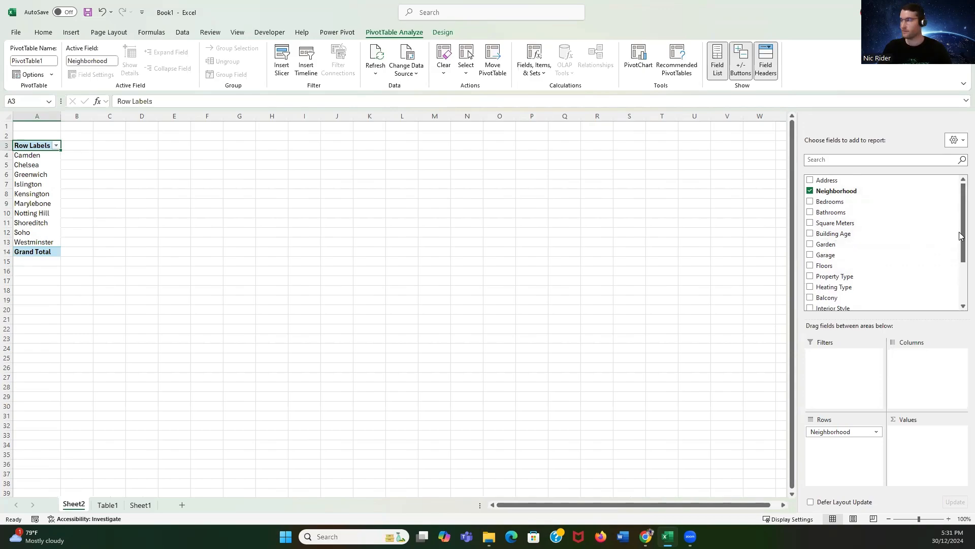
{"action": "left_click_drag", "start_coordinate": [961, 222], "coordinate": [961, 284]}
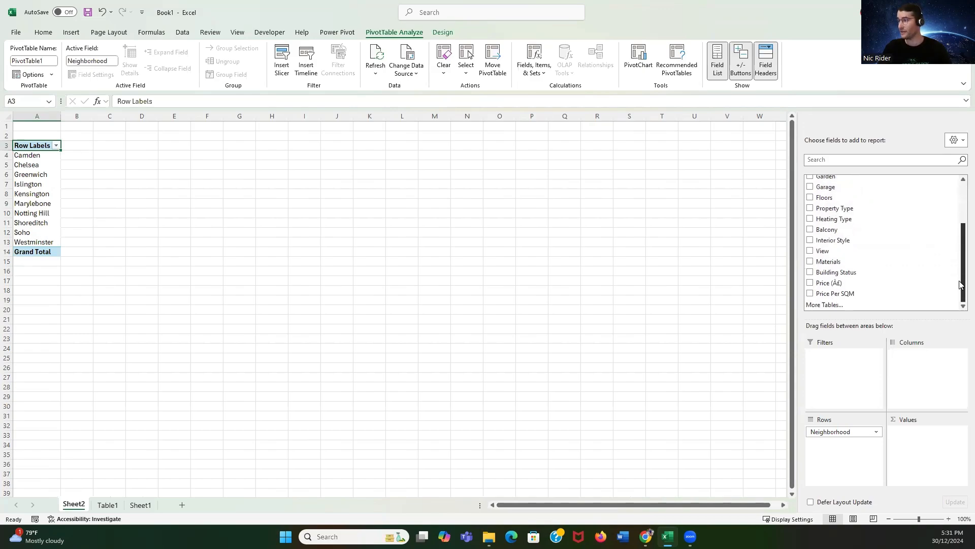
{"action": "left_click", "coordinate": [810, 293]}
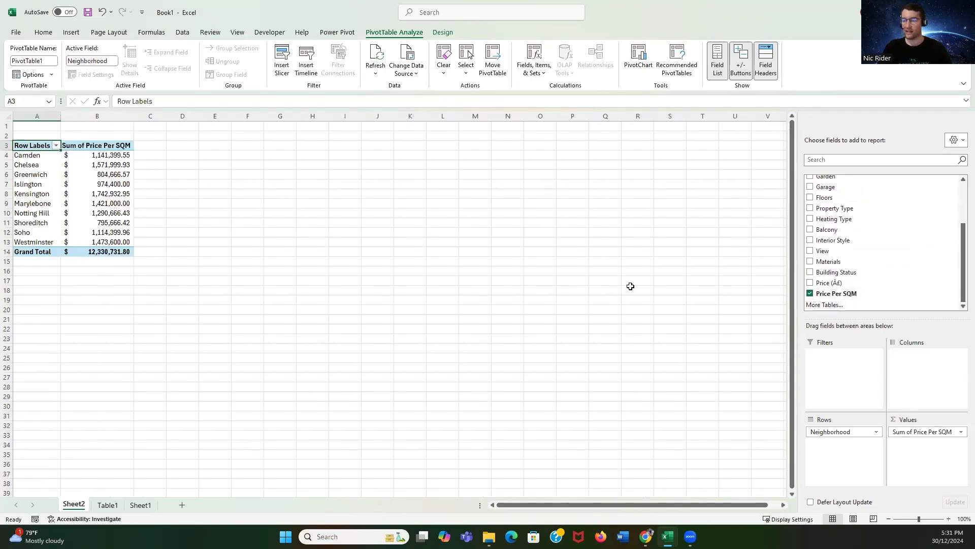
- Summarize the PivotTable's Price Per SQM values by Average
{"action": "left_click", "coordinate": [958, 432]}
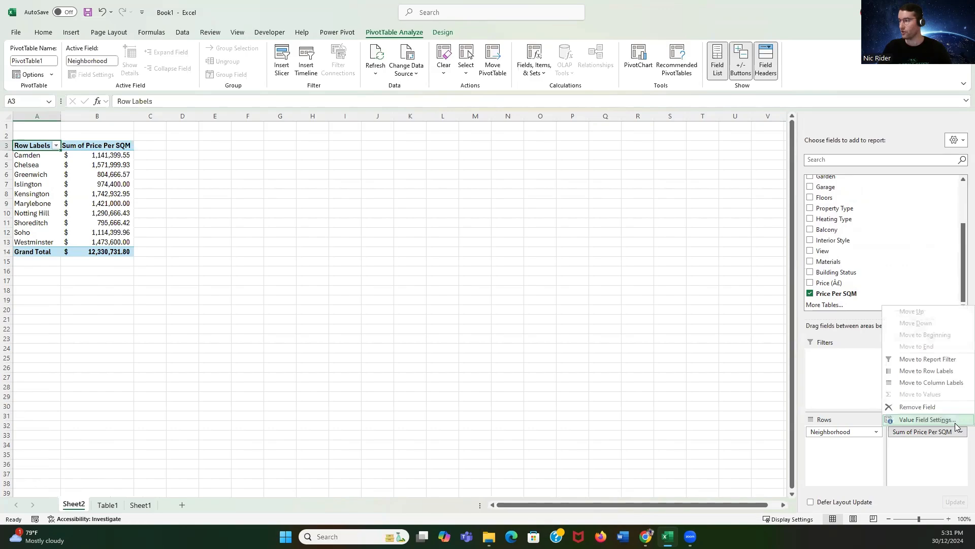
{"action": "left_click", "coordinate": [924, 421]}
{"action": "left_click", "coordinate": [126, 256]}
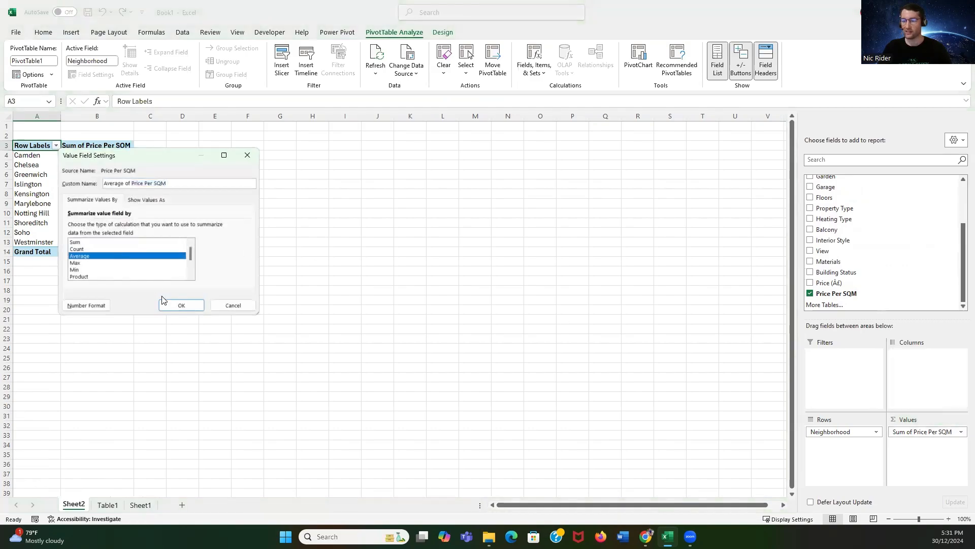
{"action": "left_click", "coordinate": [173, 305]}
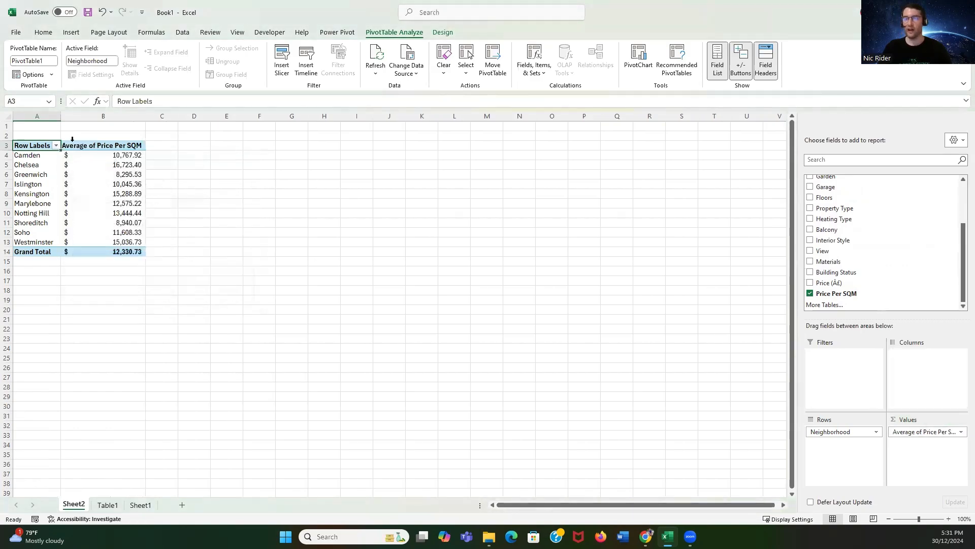
- Sort the PivotTable's neighborhoods in descending order by Average of Price Per SQM
{"action": "left_click", "coordinate": [56, 147]}
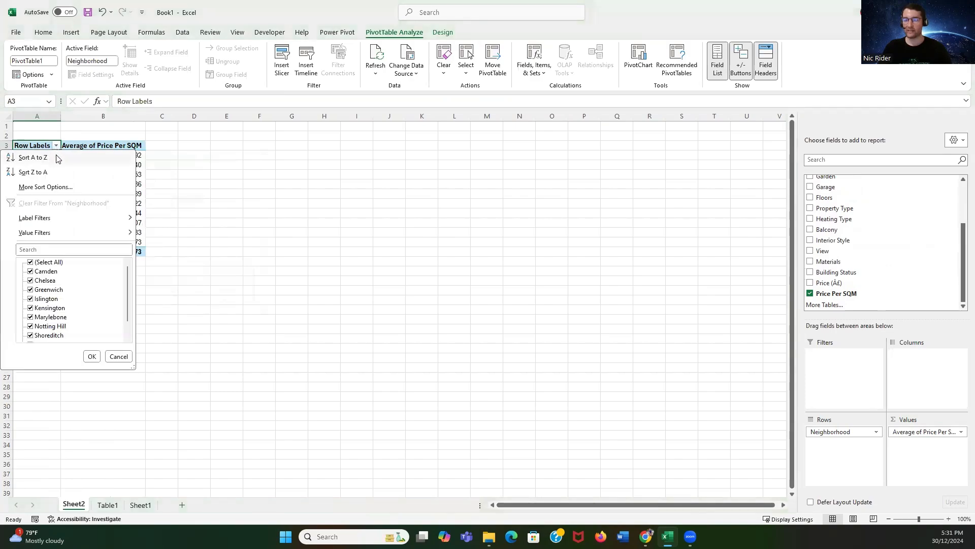
{"action": "left_click", "coordinate": [56, 188]}
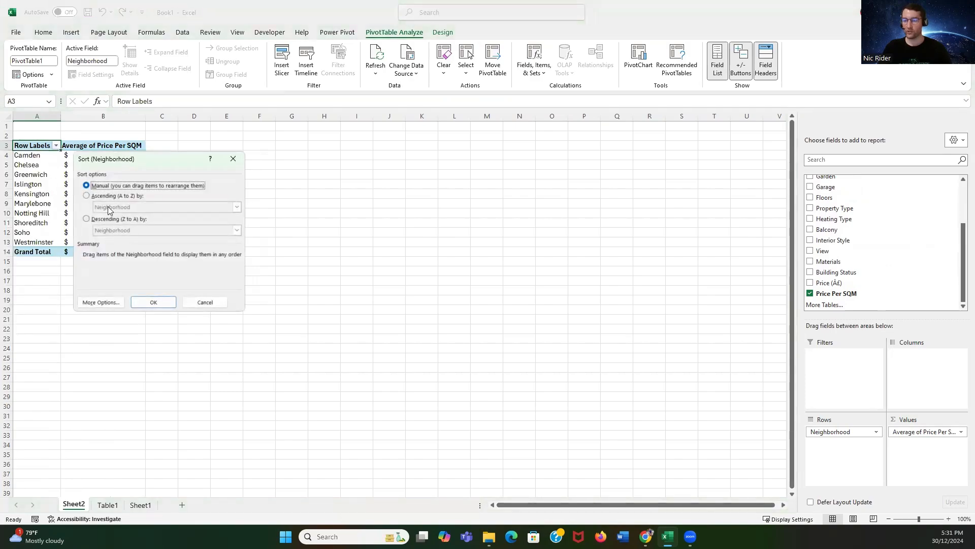
{"action": "left_click", "coordinate": [87, 219]}
{"action": "left_click", "coordinate": [111, 235]}
{"action": "left_click", "coordinate": [124, 245]}
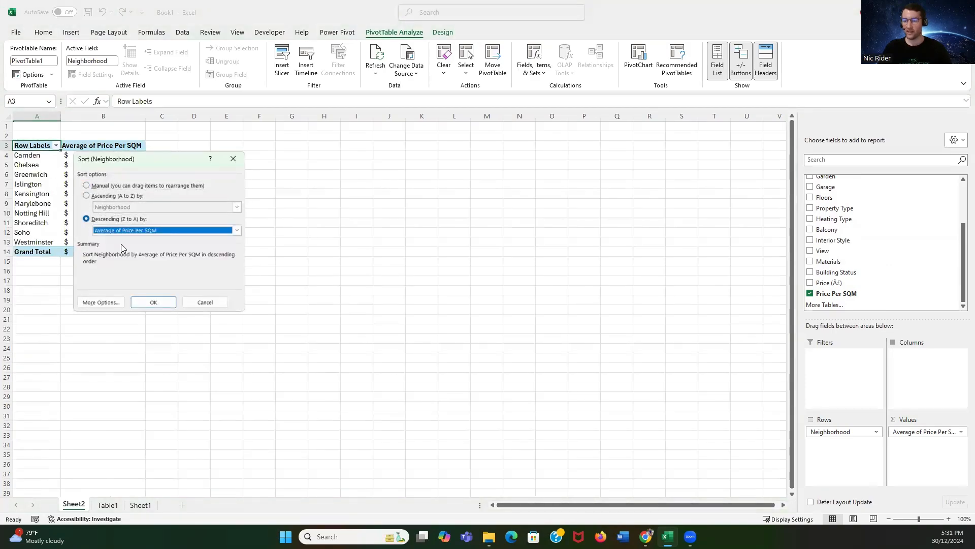
{"action": "left_click", "coordinate": [158, 302]}
- Widen column A, which holds the PivotTable's row labels
{"action": "left_click", "coordinate": [320, 184]}
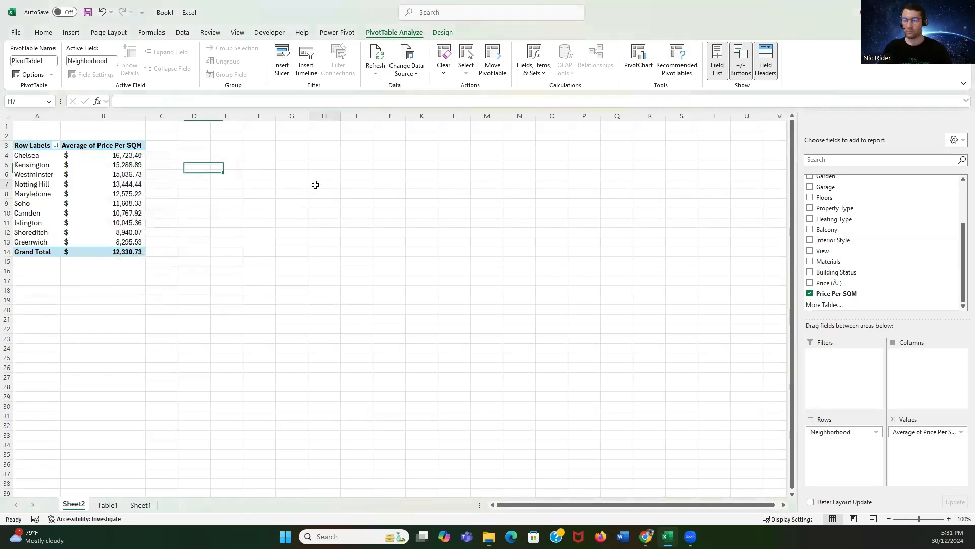
{"action": "left_click_drag", "start_coordinate": [63, 119], "coordinate": [83, 119]}
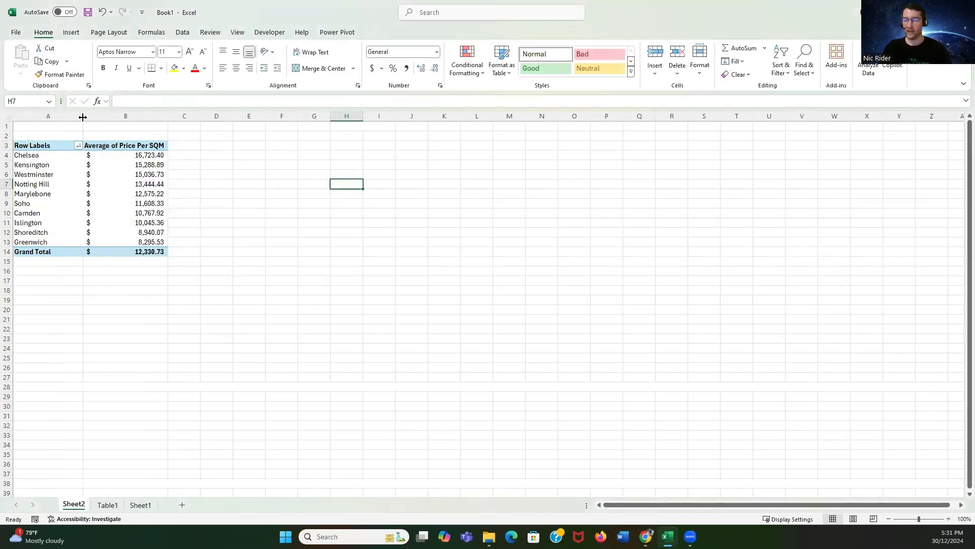
{"action": "left_click", "coordinate": [239, 164]}
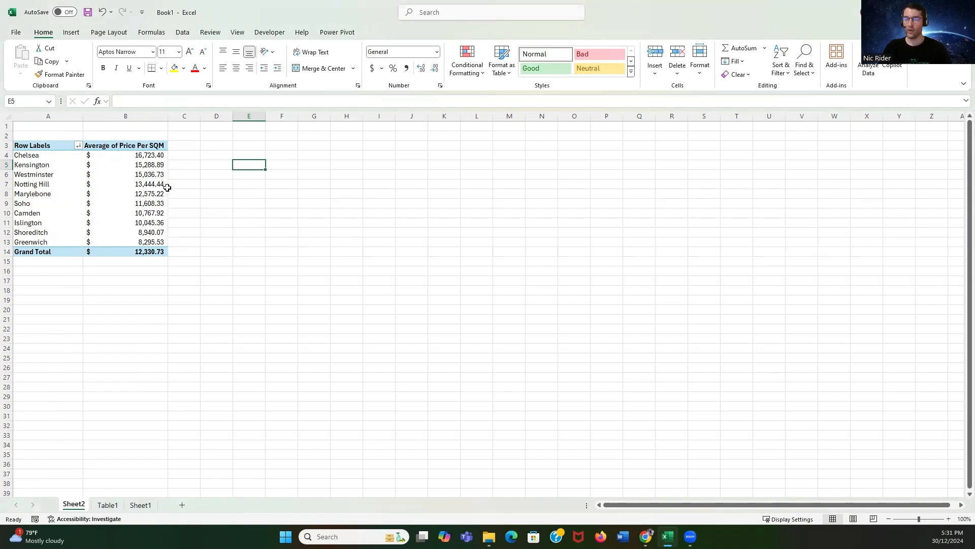
{"action": "mouse_move", "coordinate": [167, 188]}
{"action": "left_click", "coordinate": [35, 147]}
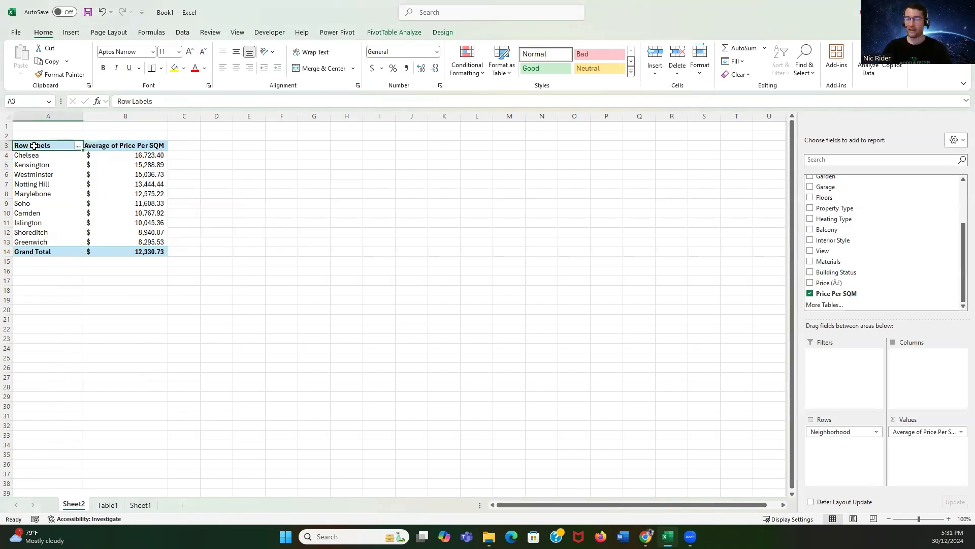
{"action": "key", "text": "shift+Right"}
{"action": "key", "text": "ctrl+shift+Down"}
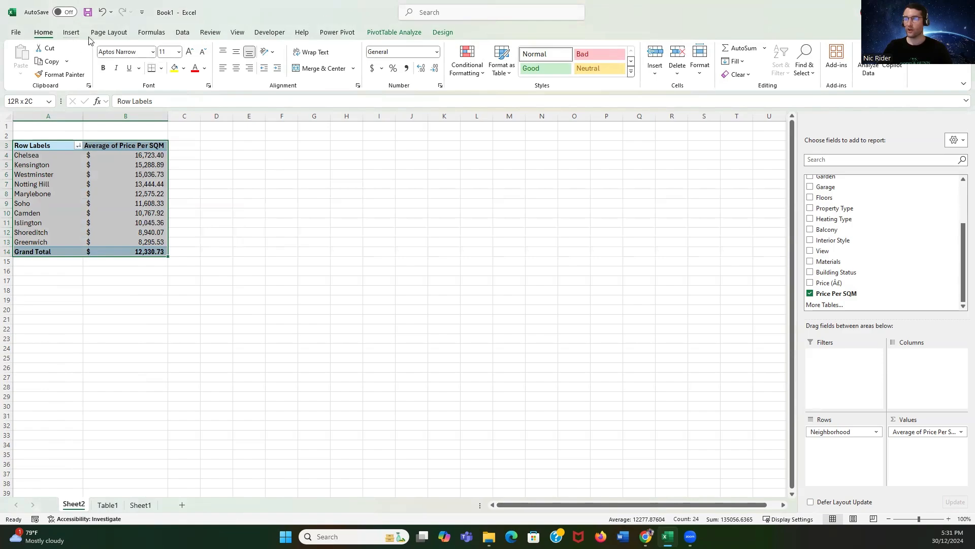
{"action": "left_click", "coordinate": [250, 201]}
{"action": "left_click", "coordinate": [177, 176]}
- Insert a Clustered Column PivotChart based on the neighborhood PivotTable
{"action": "left_click", "coordinate": [127, 175]}
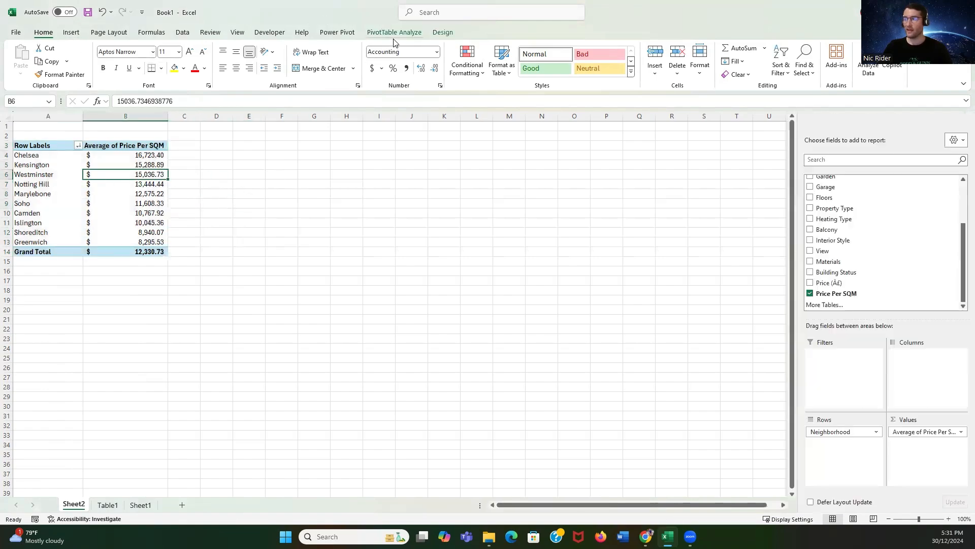
{"action": "left_click", "coordinate": [394, 34]}
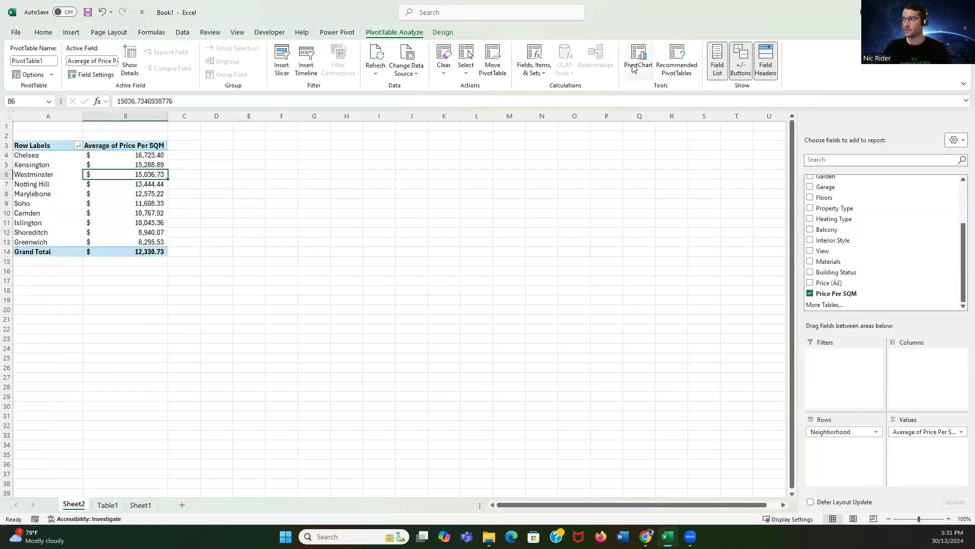
{"action": "left_click", "coordinate": [638, 61]}
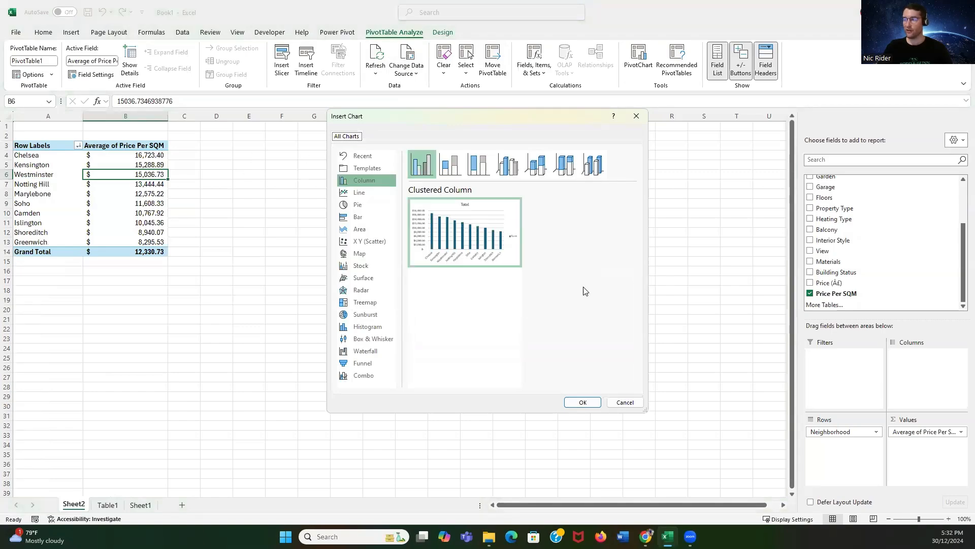
{"action": "left_click", "coordinate": [583, 402]}
- Move the PivotChart beside the PivotTable and enlarge it to about 10.51 cm high by 18.37 cm wide
{"action": "left_click_drag", "start_coordinate": [433, 259], "coordinate": [343, 162]}
{"action": "left_click_drag", "start_coordinate": [431, 283], "coordinate": [539, 340]}
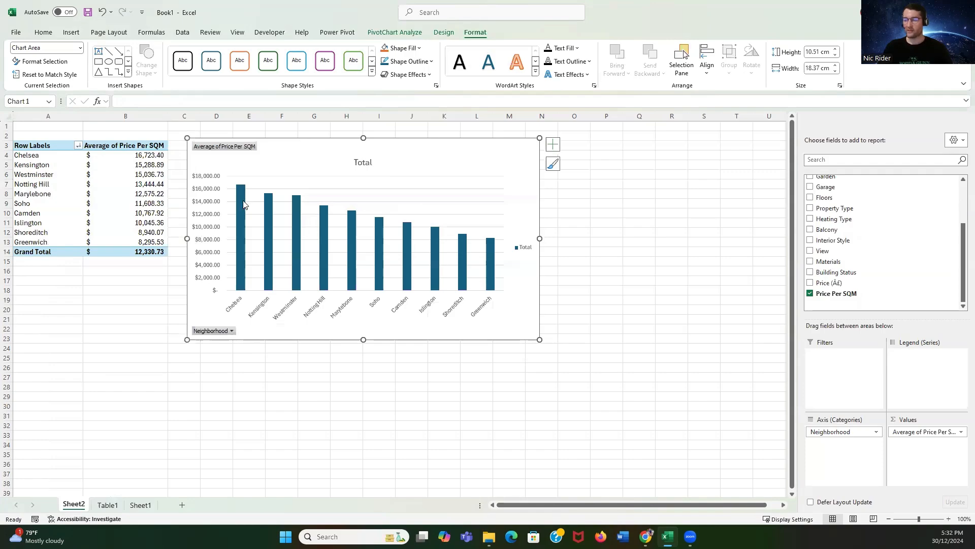
- Change the PivotChart's title to "Property in London" and place it centred above the columns
{"action": "mouse_move", "coordinate": [243, 202]}
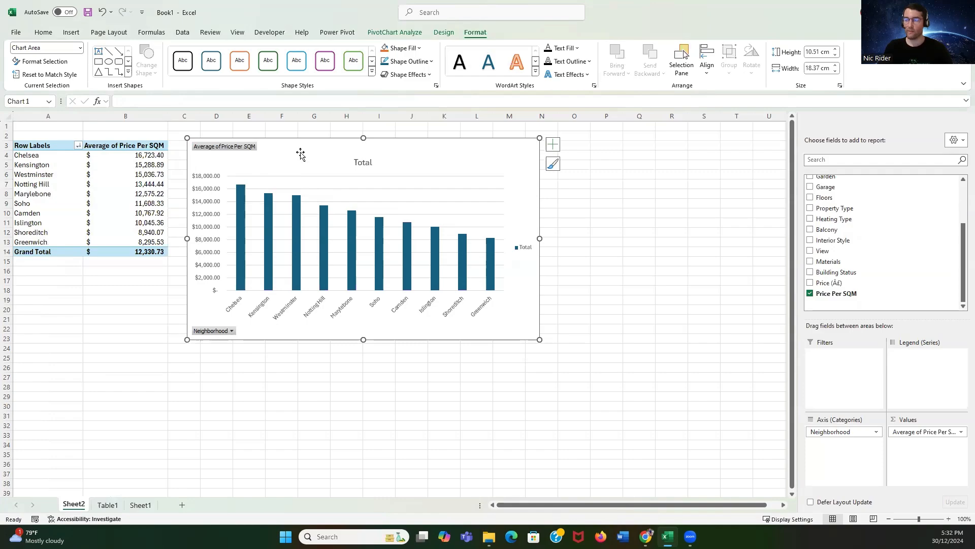
{"action": "left_click", "coordinate": [361, 158]}
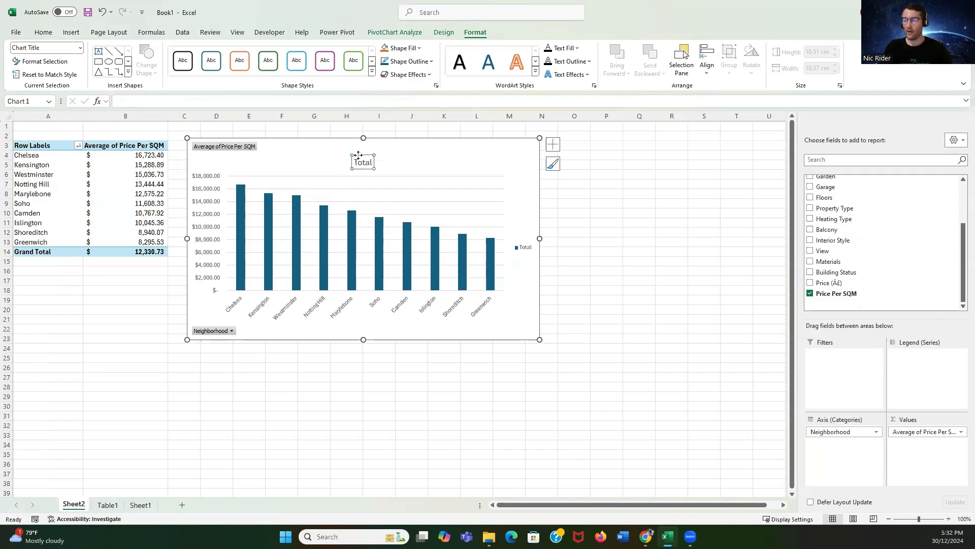
{"action": "double_click", "coordinate": [355, 159]}
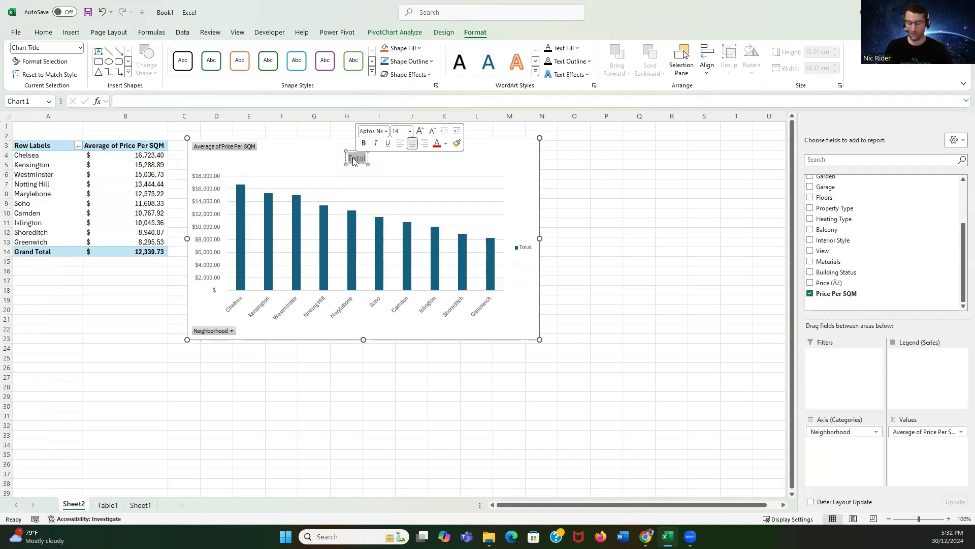
{"action": "type", "text": "Property"}
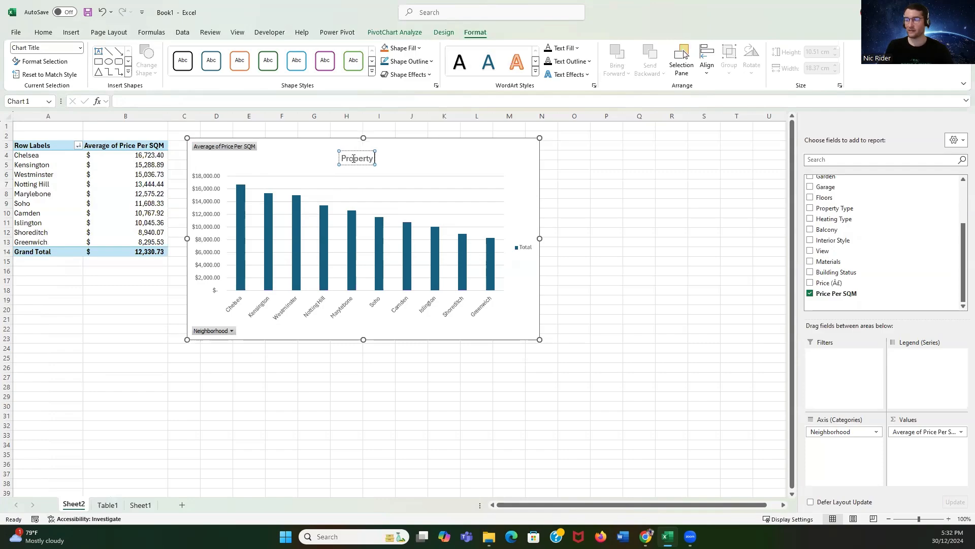
{"action": "type", "text": " in London"}
{"action": "left_click", "coordinate": [610, 215]}
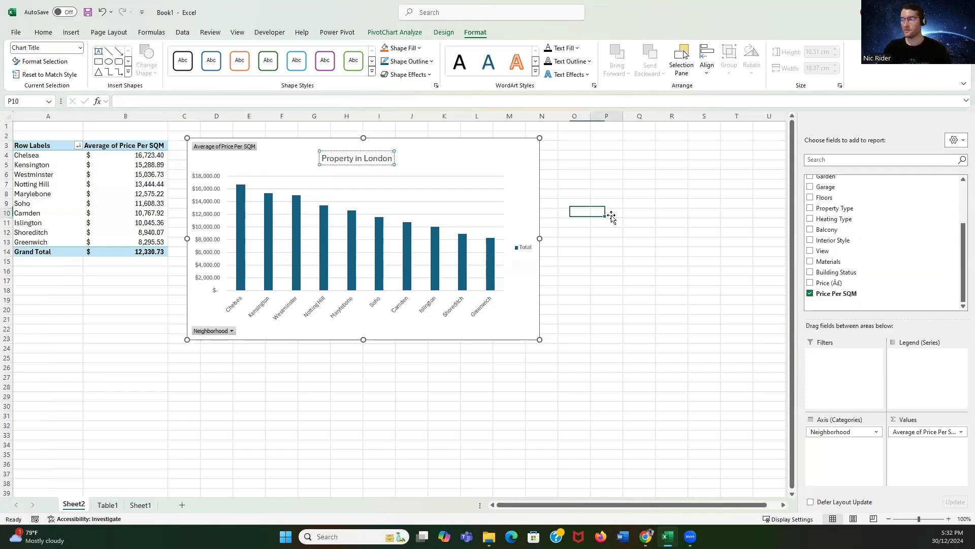
{"action": "left_click", "coordinate": [348, 158]}
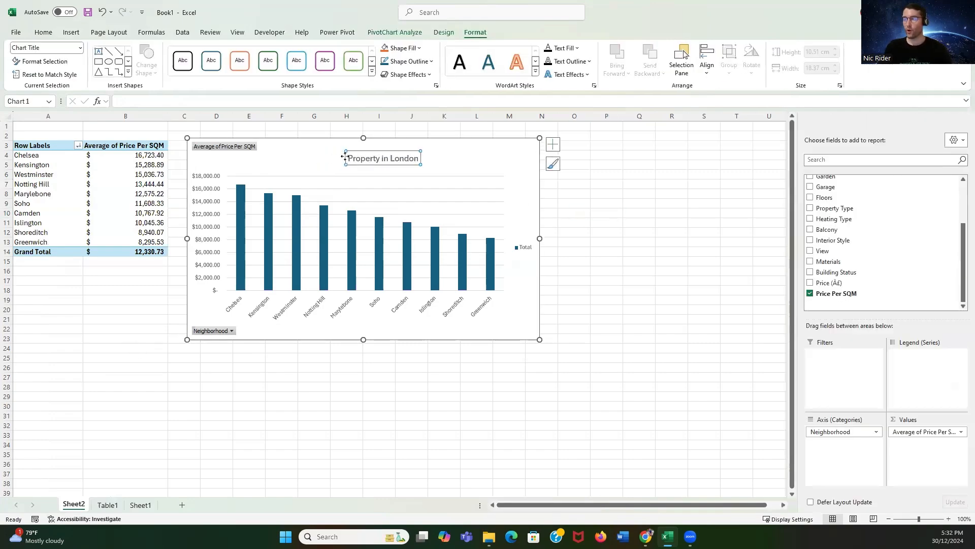
{"action": "left_click_drag", "start_coordinate": [346, 158], "coordinate": [317, 156]}
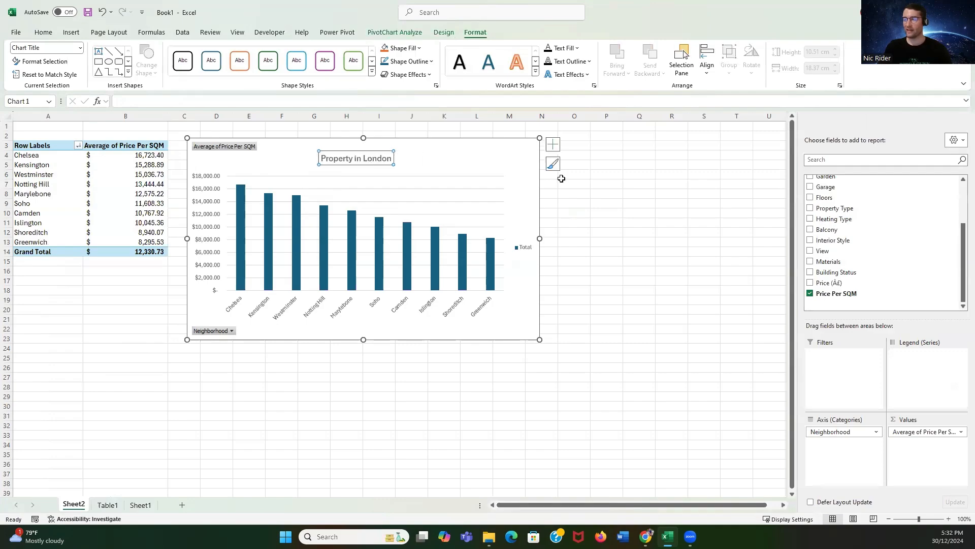
{"action": "left_click", "coordinate": [655, 214]}
- Insert PivotTable slicers for Bedrooms, Bathrooms and Building Age
{"action": "left_click", "coordinate": [105, 216]}
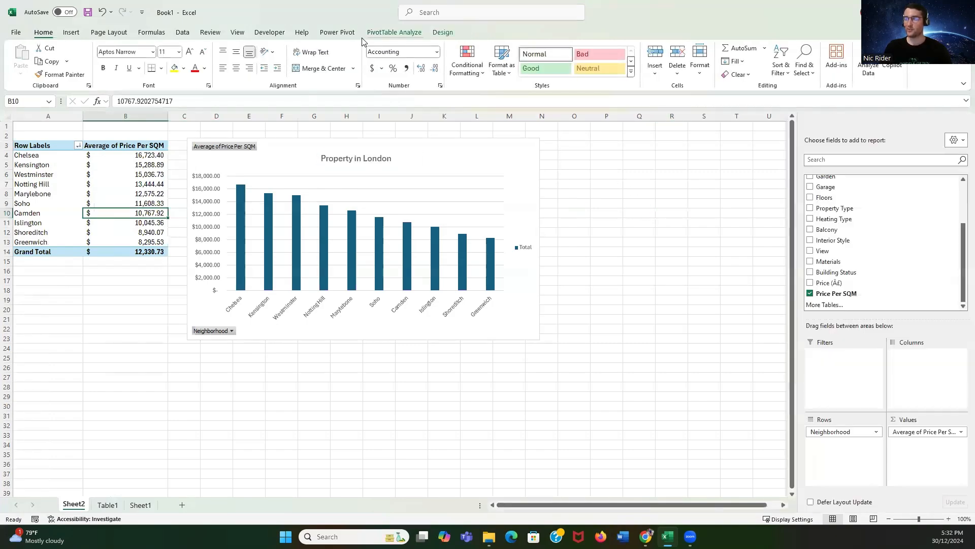
{"action": "left_click", "coordinate": [386, 32]}
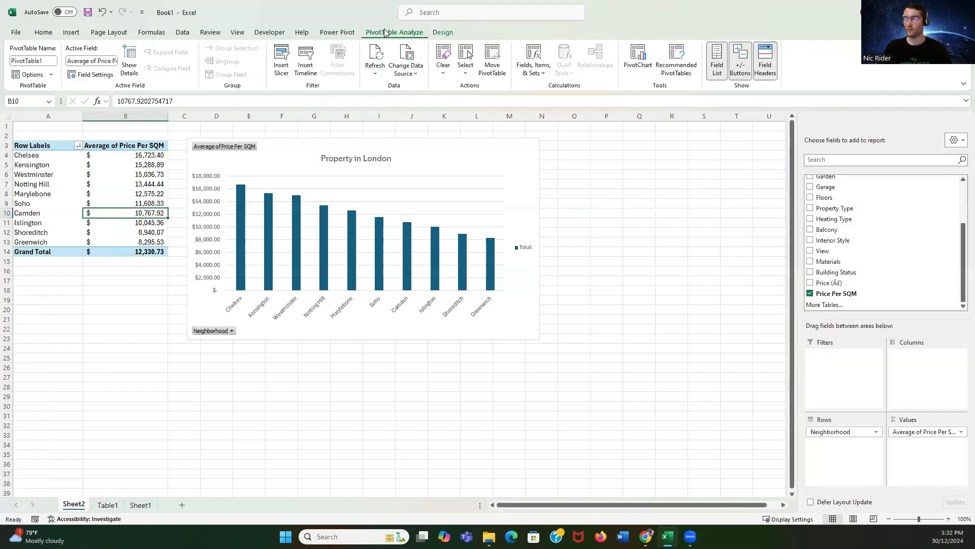
{"action": "left_click", "coordinate": [287, 65]}
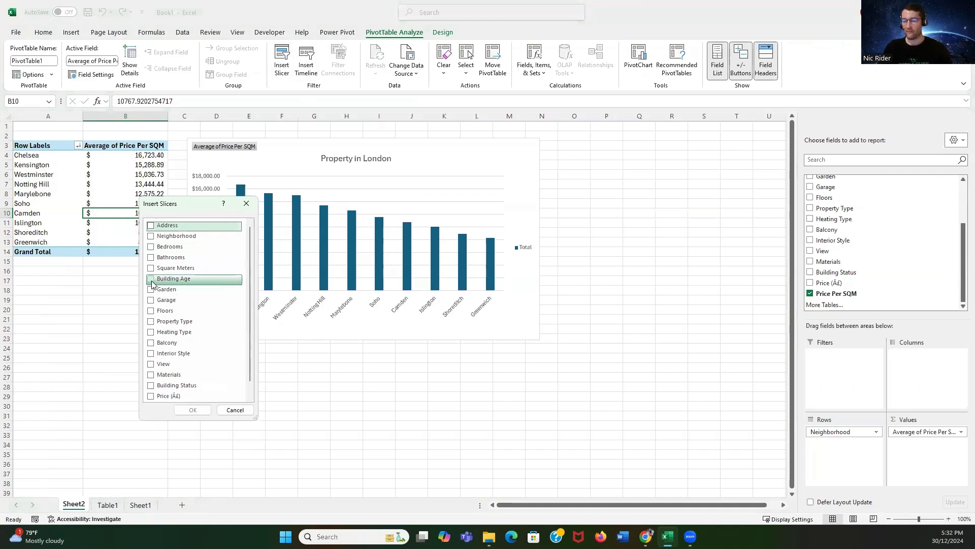
{"action": "scroll", "coordinate": [188, 290], "scroll_direction": "down", "scroll_amount": 1}
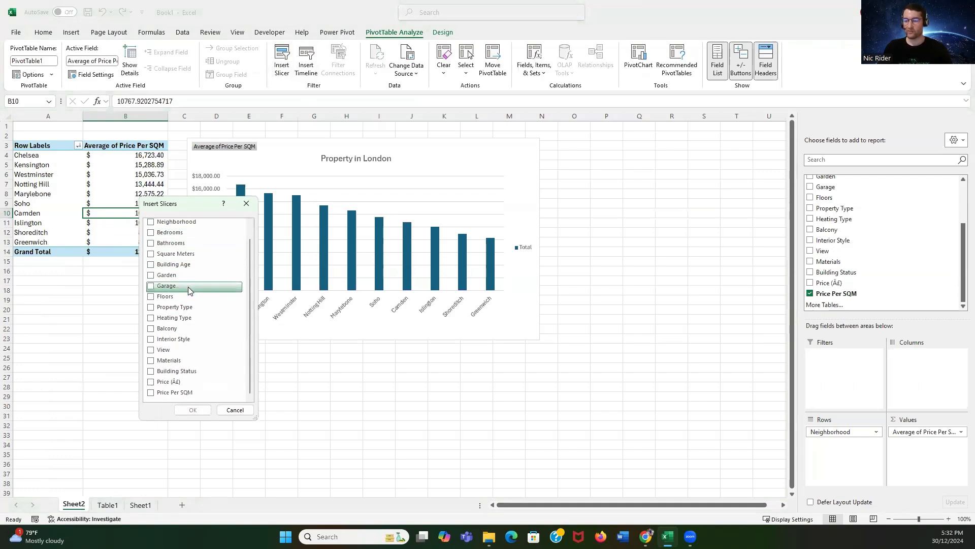
{"action": "scroll", "coordinate": [198, 293], "scroll_direction": "up", "scroll_amount": 1}
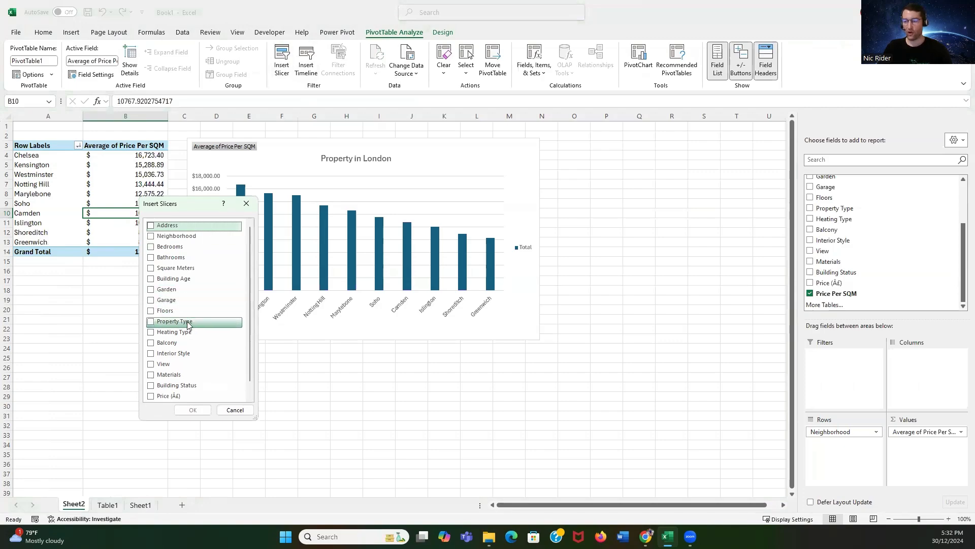
{"action": "left_click", "coordinate": [151, 278]}
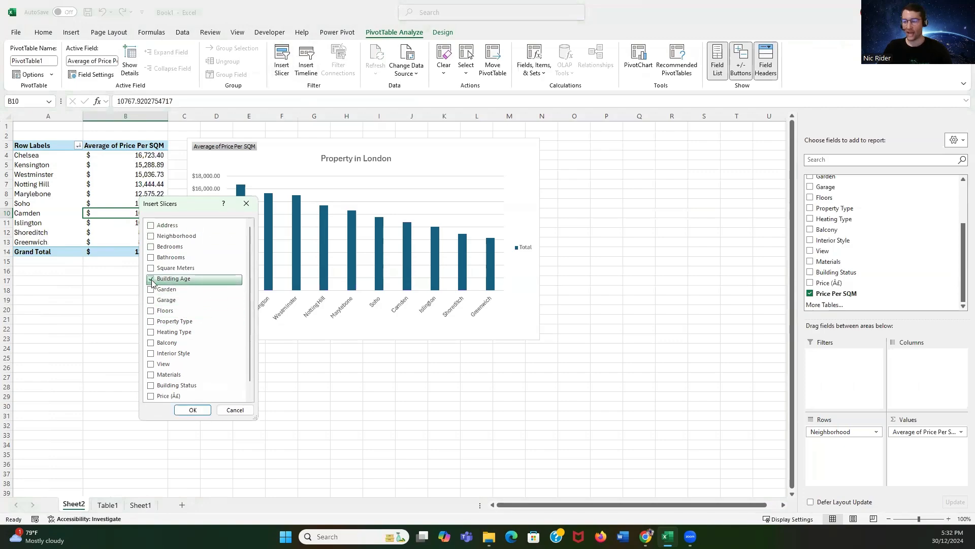
{"action": "left_click", "coordinate": [151, 257]}
{"action": "left_click", "coordinate": [150, 246]}
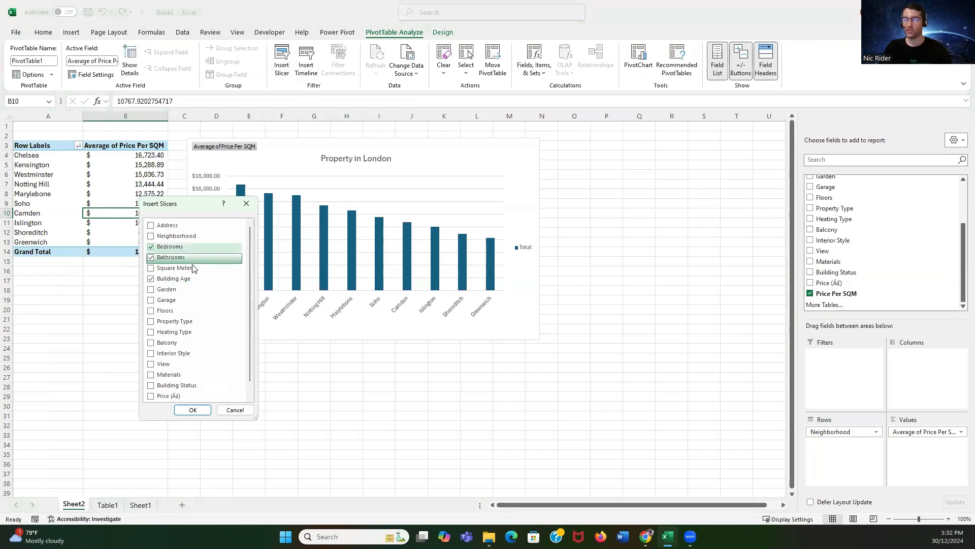
{"action": "scroll", "coordinate": [208, 288], "scroll_direction": "down", "scroll_amount": 1}
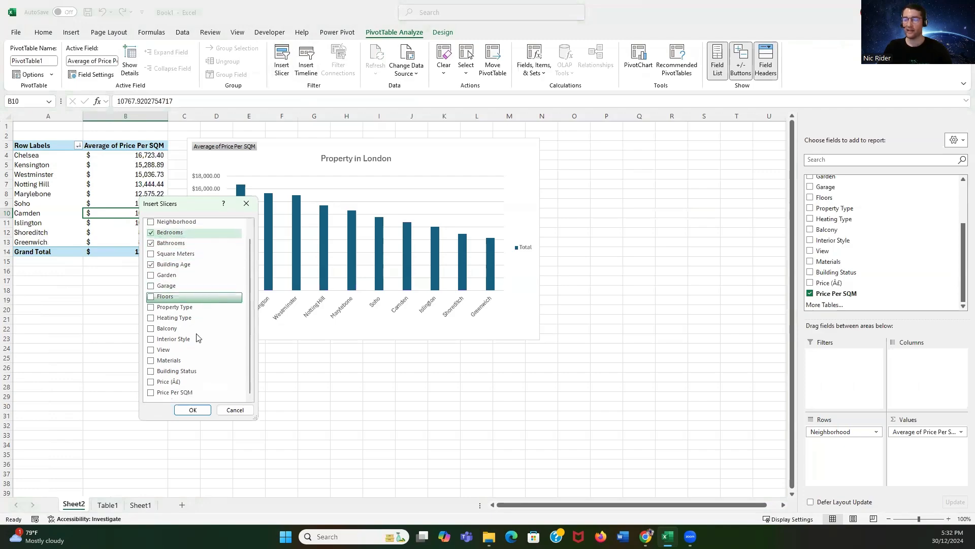
{"action": "left_click", "coordinate": [192, 409]}
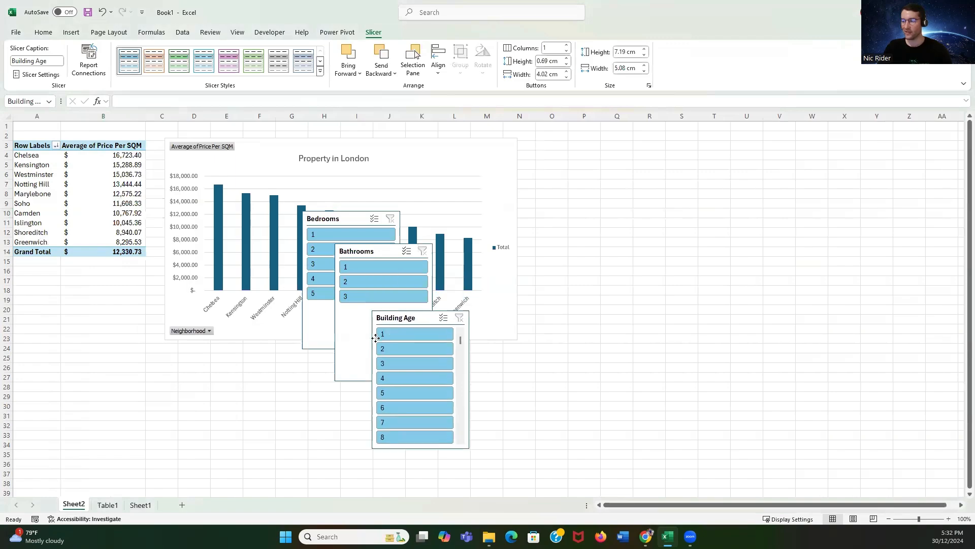
- Arrange the Bedrooms, Building Age and Bathrooms slicers side by side in that order, in the empty area beside the chart
{"action": "left_click_drag", "start_coordinate": [376, 338], "coordinate": [688, 177]}
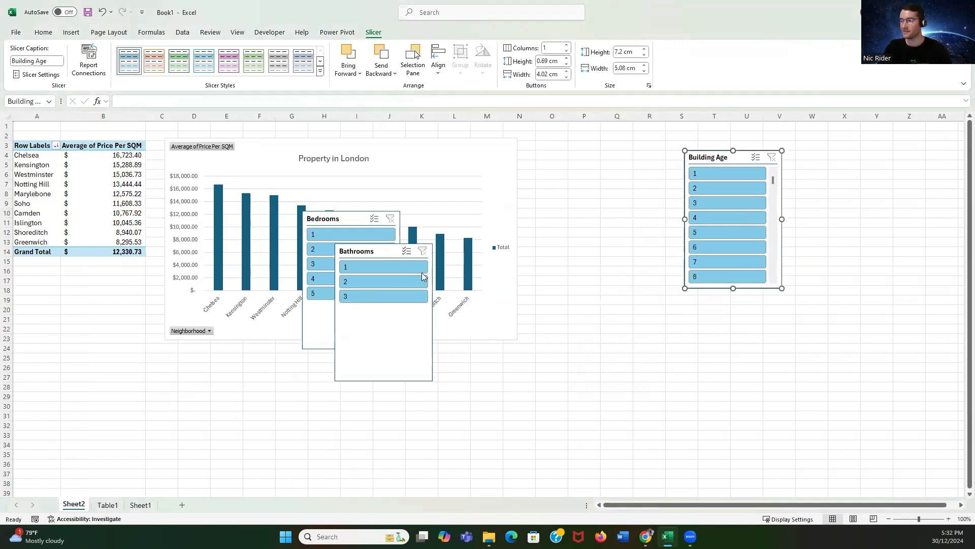
{"action": "left_click_drag", "start_coordinate": [371, 254], "coordinate": [827, 160]}
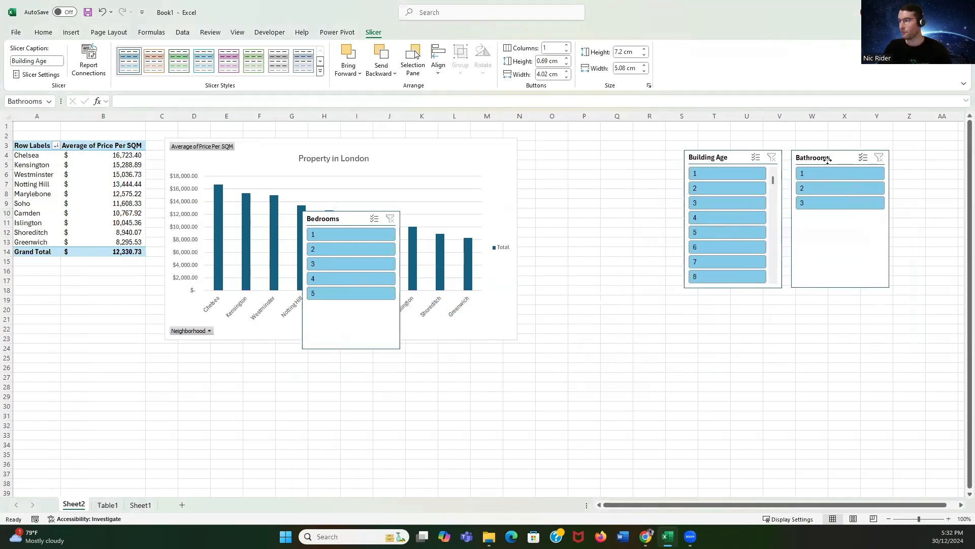
{"action": "left_click_drag", "start_coordinate": [336, 215], "coordinate": [600, 154]}
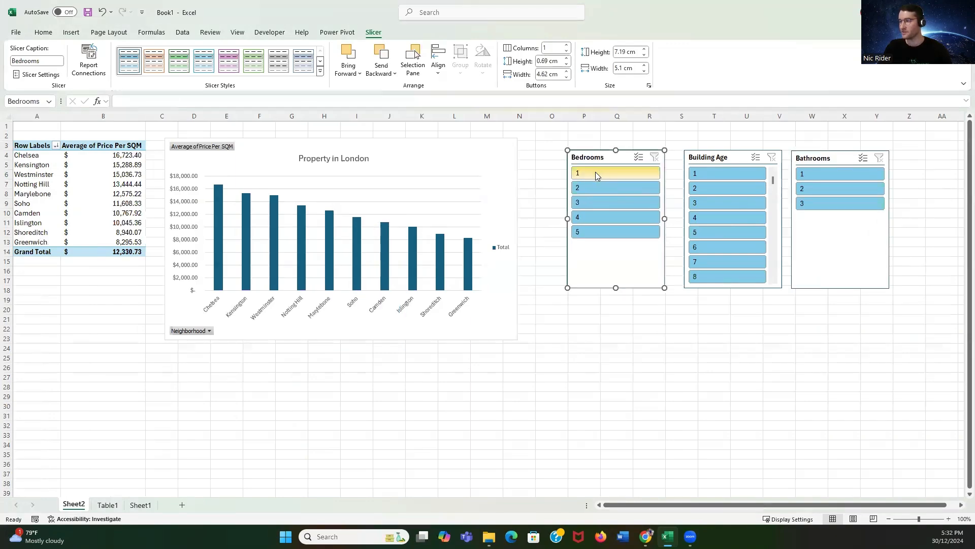
- Filter the PivotTable and chart by 1, 2, 3, 4 and 5 bedrooms one at a time, ending with the Bedrooms filter cleared
{"action": "left_click", "coordinate": [595, 173]}
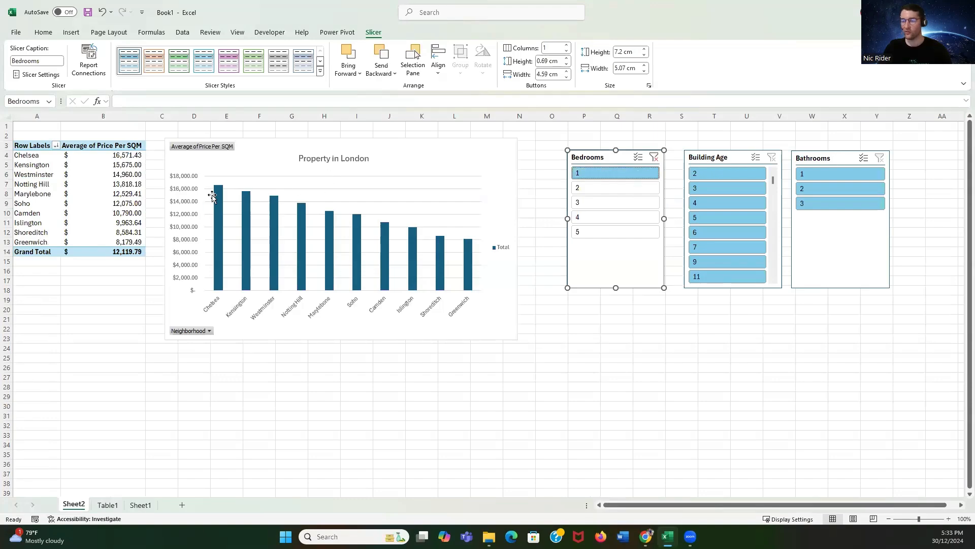
{"action": "left_click", "coordinate": [654, 158]}
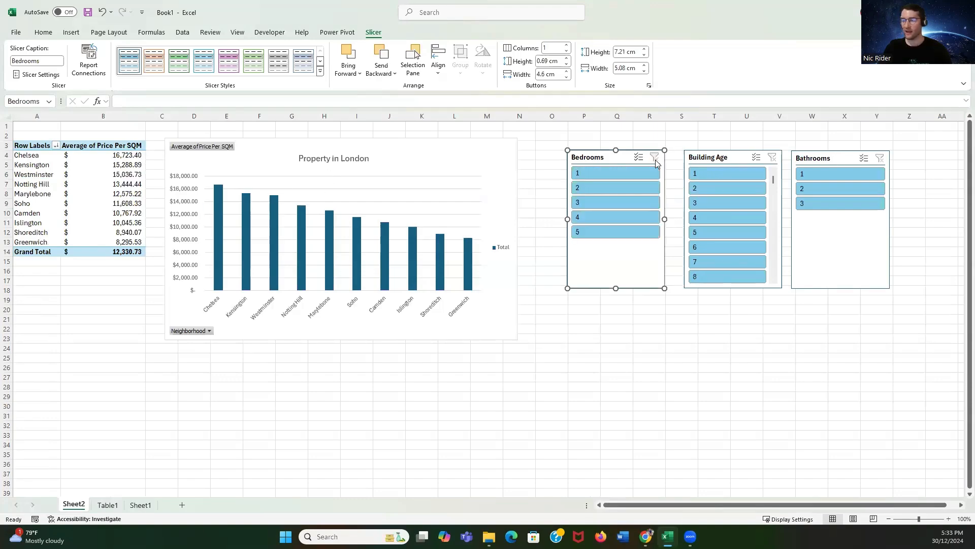
{"action": "left_click", "coordinate": [646, 172]}
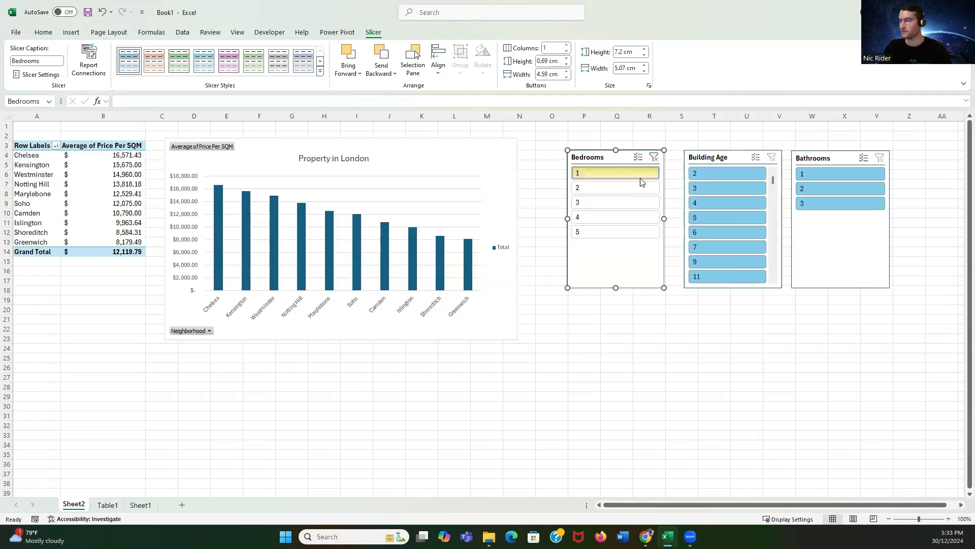
{"action": "left_click", "coordinate": [636, 186]}
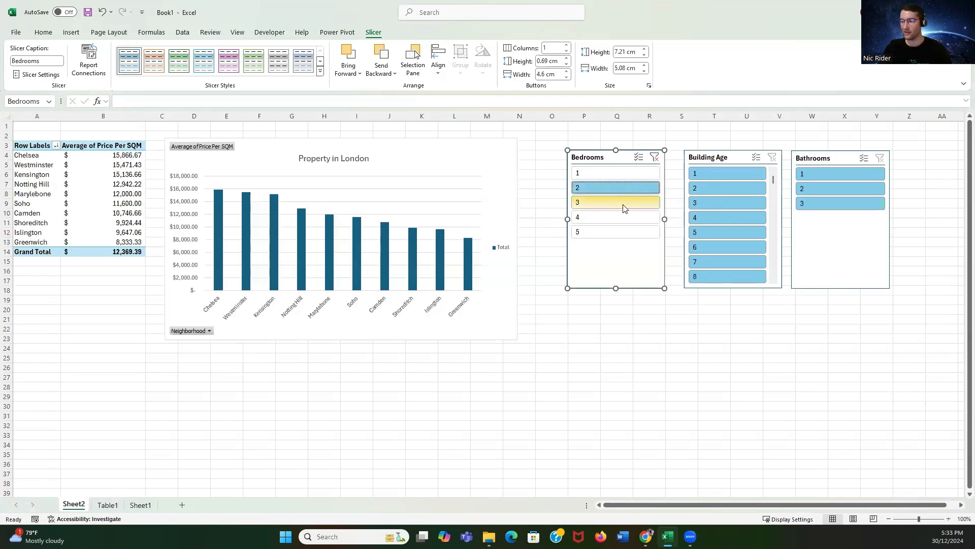
{"action": "left_click", "coordinate": [623, 205]}
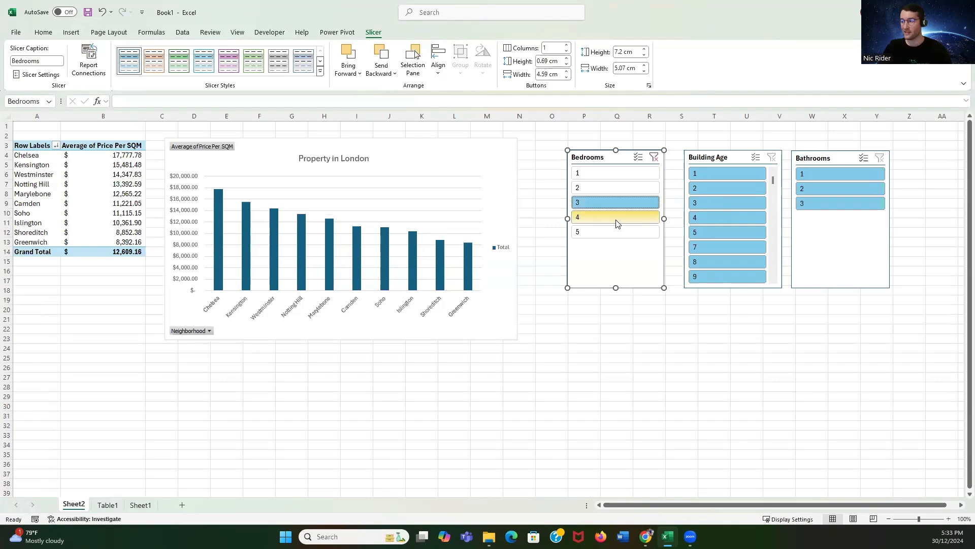
{"action": "left_click", "coordinate": [616, 219]}
{"action": "left_click", "coordinate": [612, 231]}
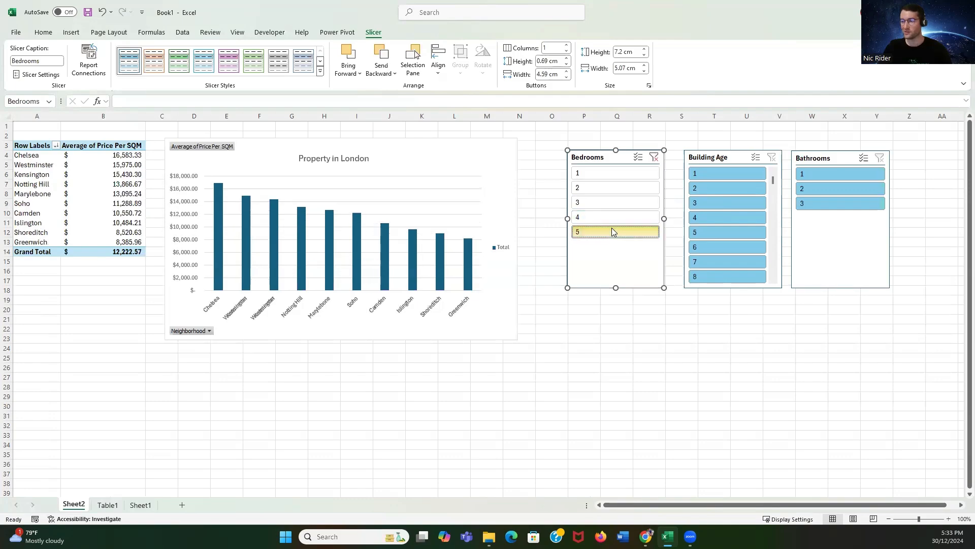
{"action": "left_click", "coordinate": [654, 158]}
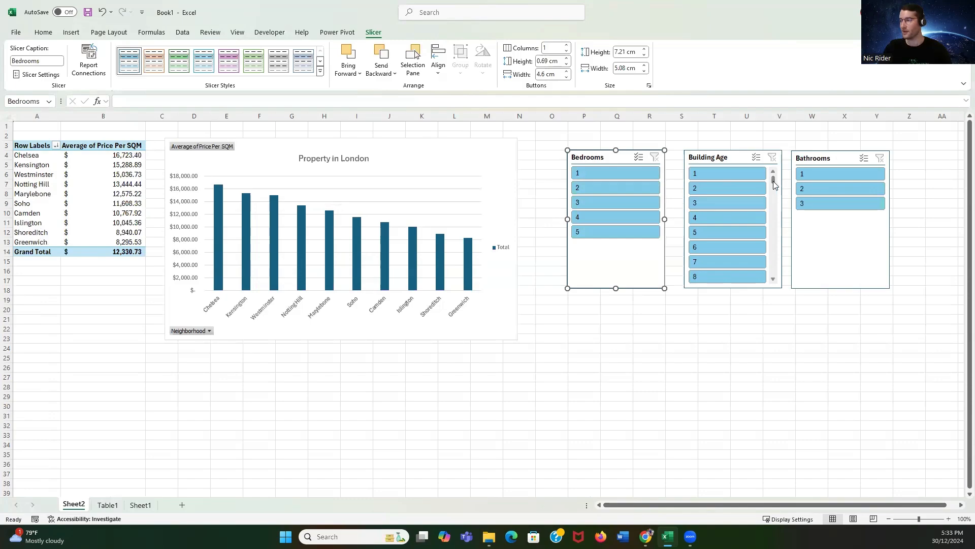
- Filter the PivotTable and chart to a Building Age of 10 using the slicer
{"action": "left_click_drag", "start_coordinate": [773, 180], "coordinate": [771, 202]}
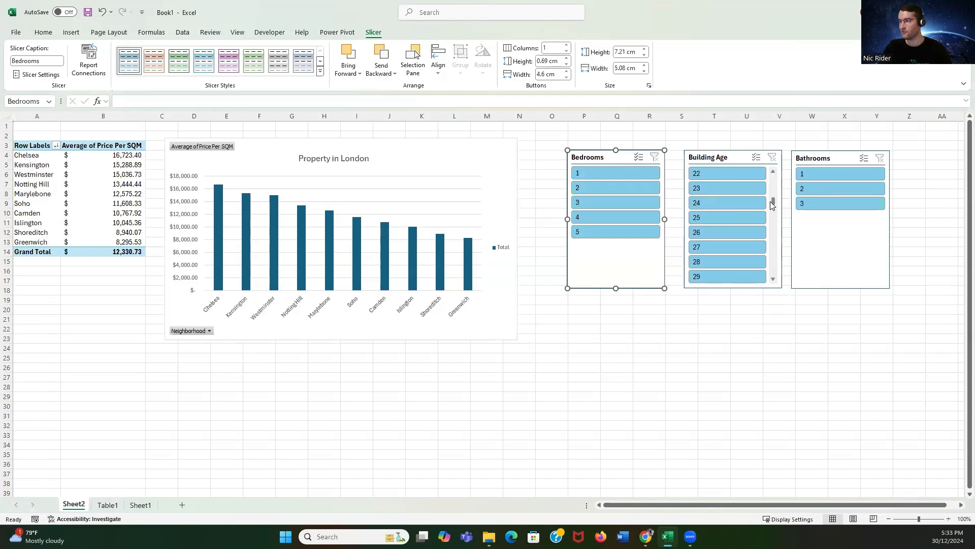
{"action": "left_click", "coordinate": [773, 175]}
{"action": "left_click", "coordinate": [711, 174]}
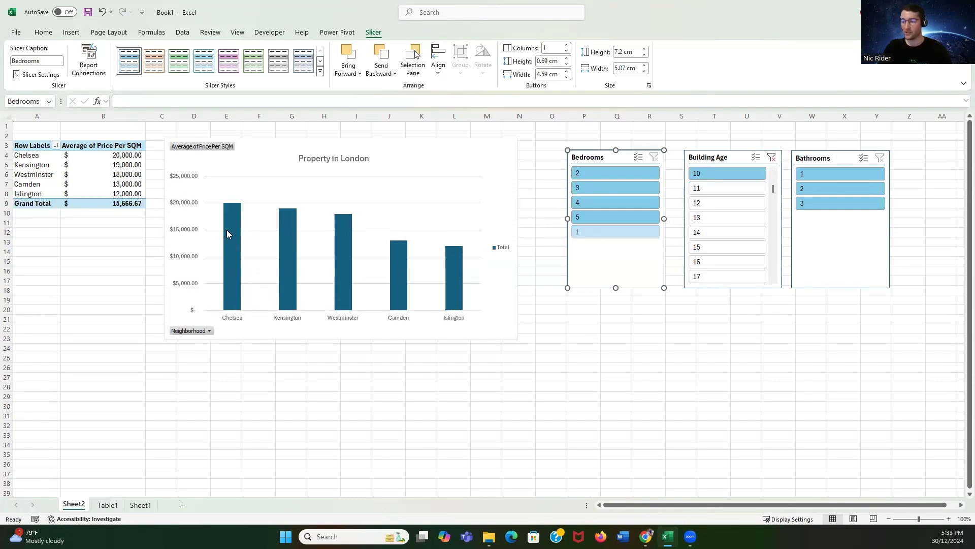
{"action": "mouse_move", "coordinate": [227, 231]}
{"action": "mouse_move", "coordinate": [291, 227]}
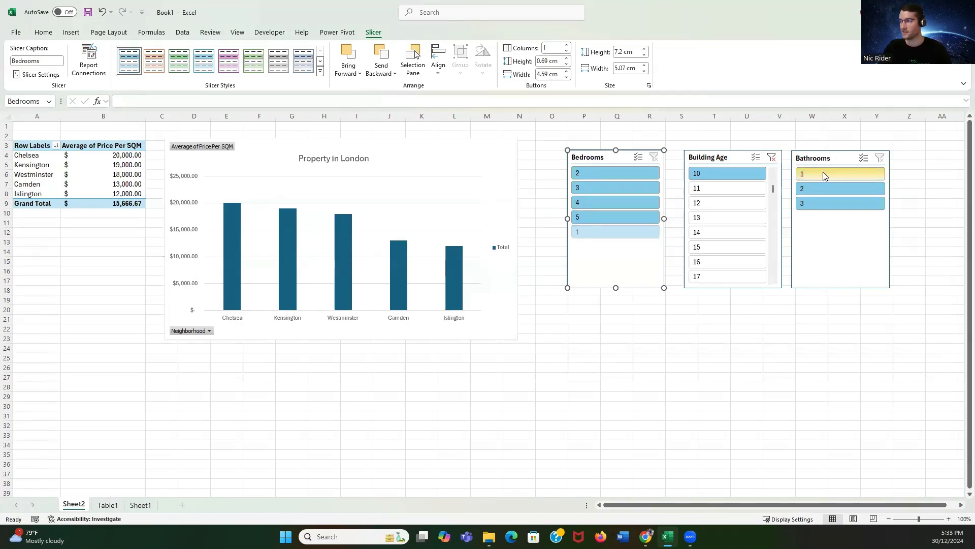
- Filter the PivotTable and chart to 3 bathrooms as well, and clear both the Bathrooms and Building Age filters
{"action": "left_click", "coordinate": [827, 209]}
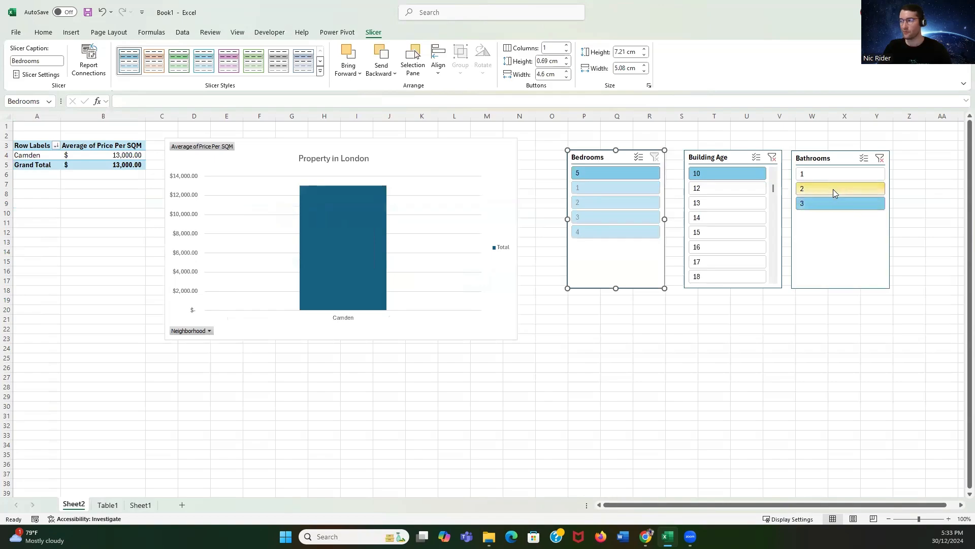
{"action": "left_click", "coordinate": [880, 158]}
{"action": "left_click", "coordinate": [771, 158]}
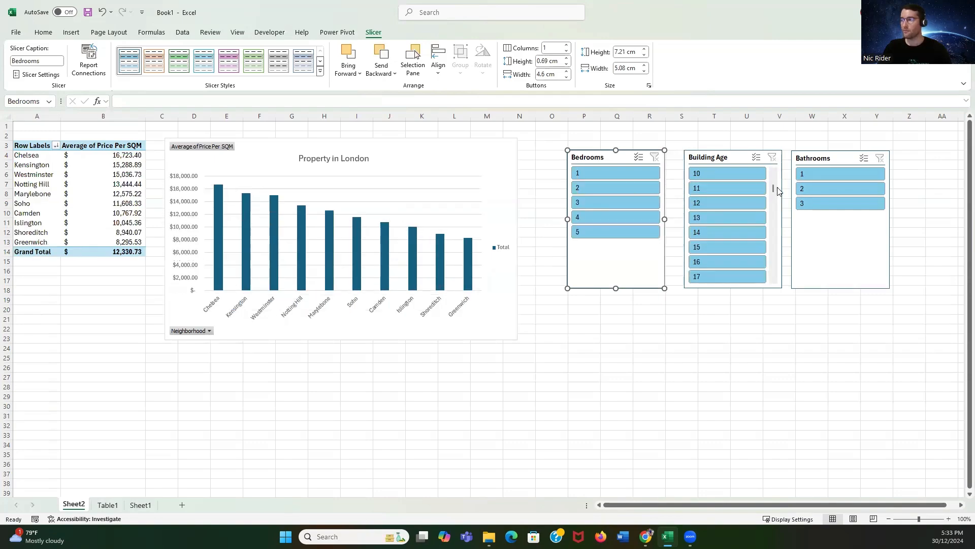
{"action": "left_click_drag", "start_coordinate": [774, 189], "coordinate": [776, 174]}
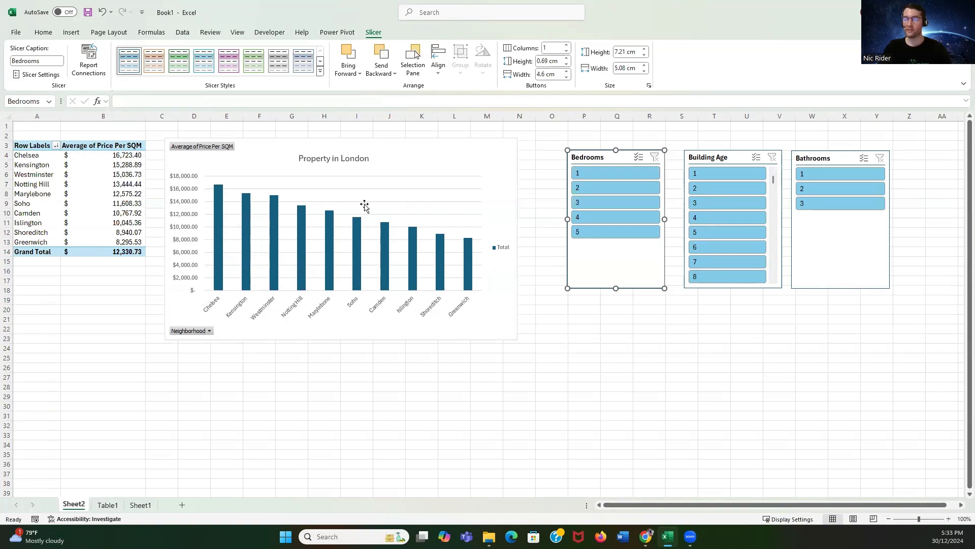
- Nudge the chart slightly and move the Bedrooms, Building Age and Bathrooms slicers closer to it, level with its upper edge
{"action": "left_click", "coordinate": [375, 150]}
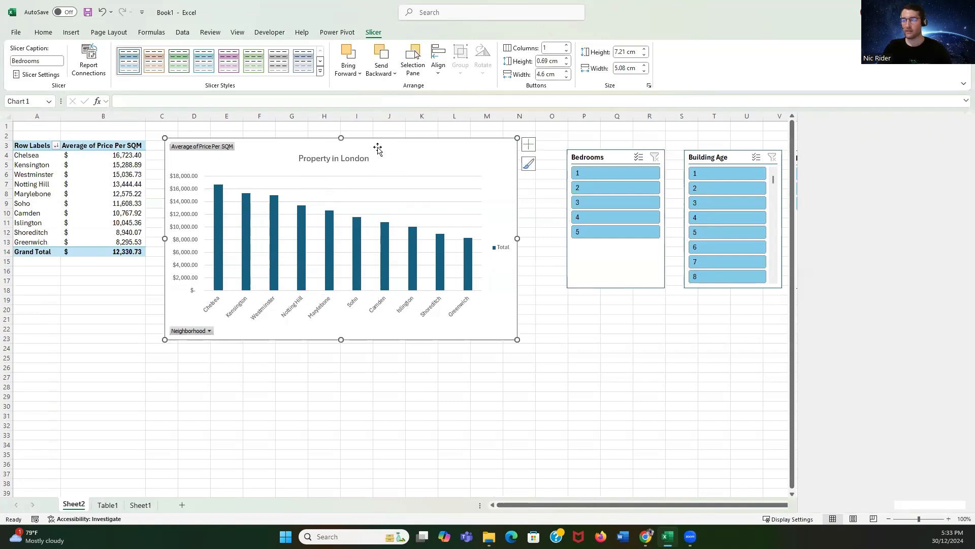
{"action": "left_click_drag", "start_coordinate": [390, 147], "coordinate": [388, 147]}
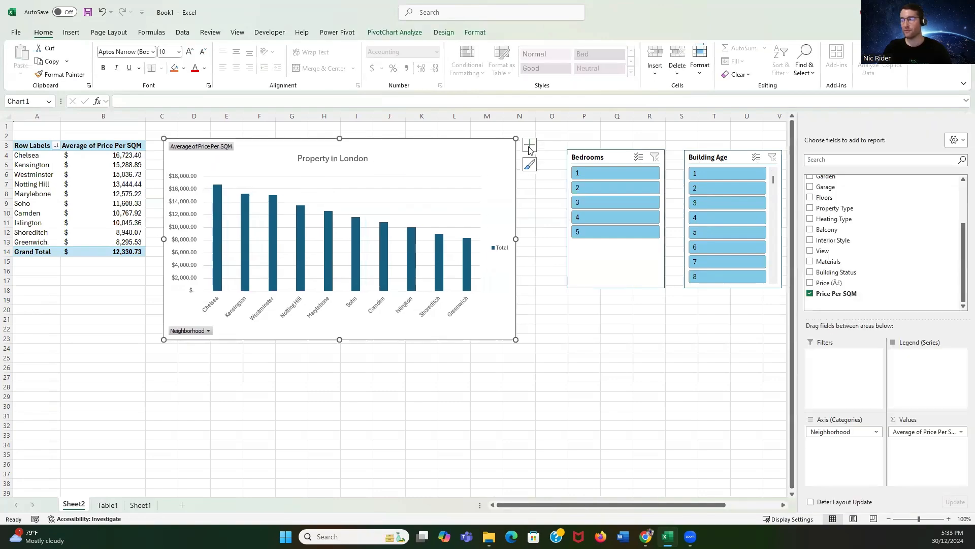
{"action": "left_click_drag", "start_coordinate": [608, 158], "coordinate": [576, 151]}
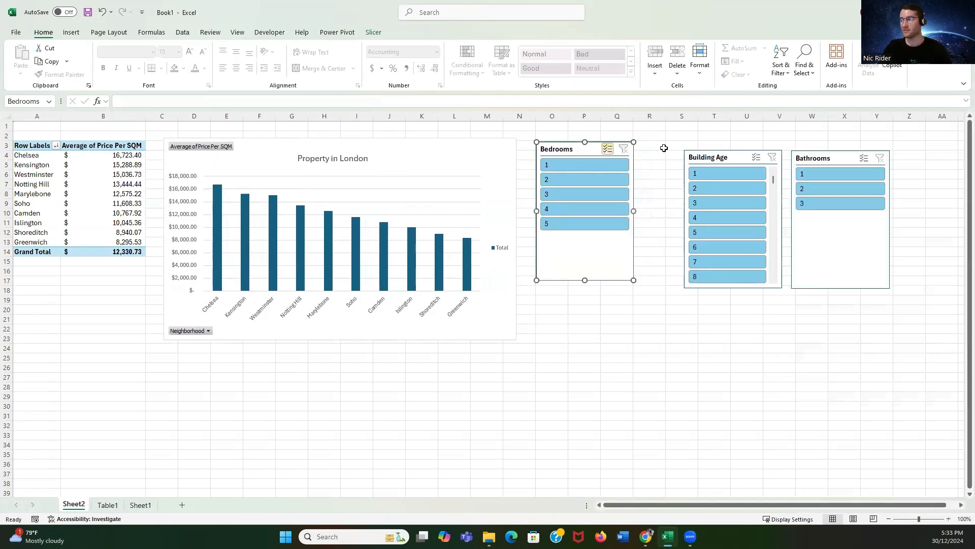
{"action": "left_click_drag", "start_coordinate": [733, 155], "coordinate": [696, 148]}
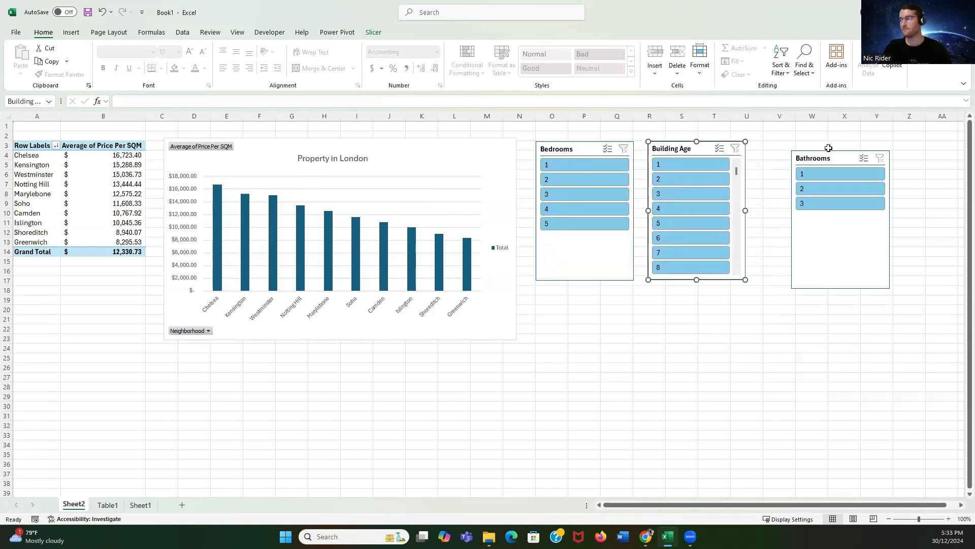
{"action": "left_click_drag", "start_coordinate": [840, 158], "coordinate": [807, 147]}
{"action": "left_click", "coordinate": [282, 376]}
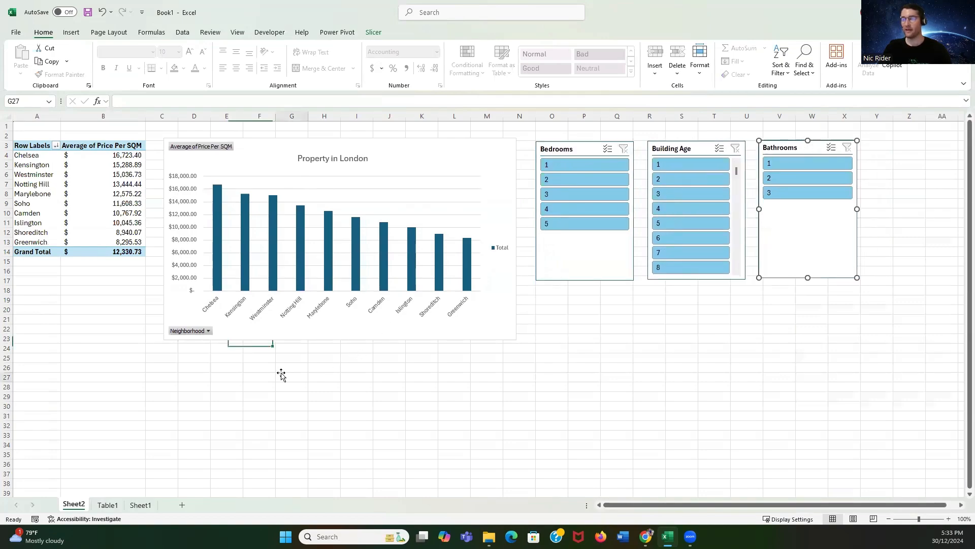
{"action": "left_click", "coordinate": [196, 380]}
{"action": "left_click", "coordinate": [162, 379]}
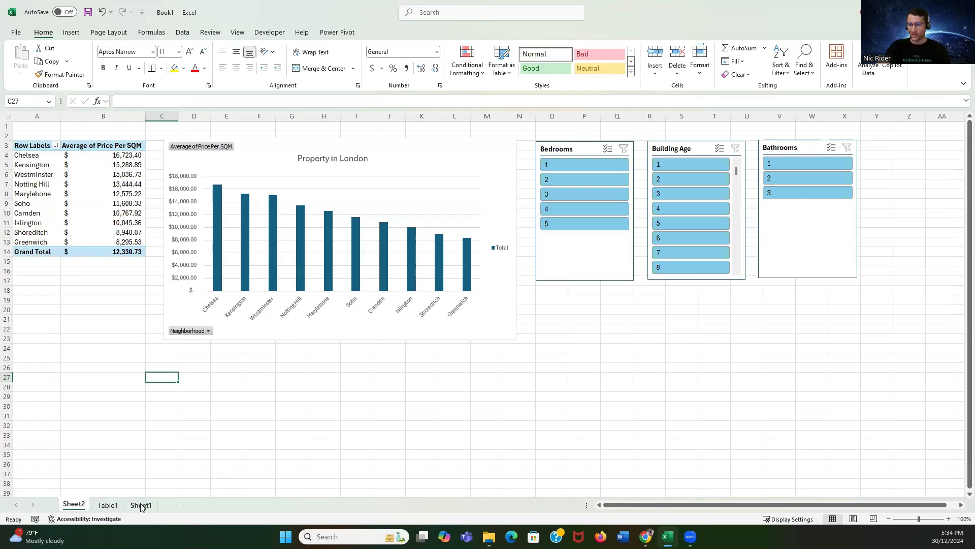
- Browse the Data Analysis tools available for the Table1 sheet's property data, and close the list without running one
{"action": "left_click", "coordinate": [113, 506]}
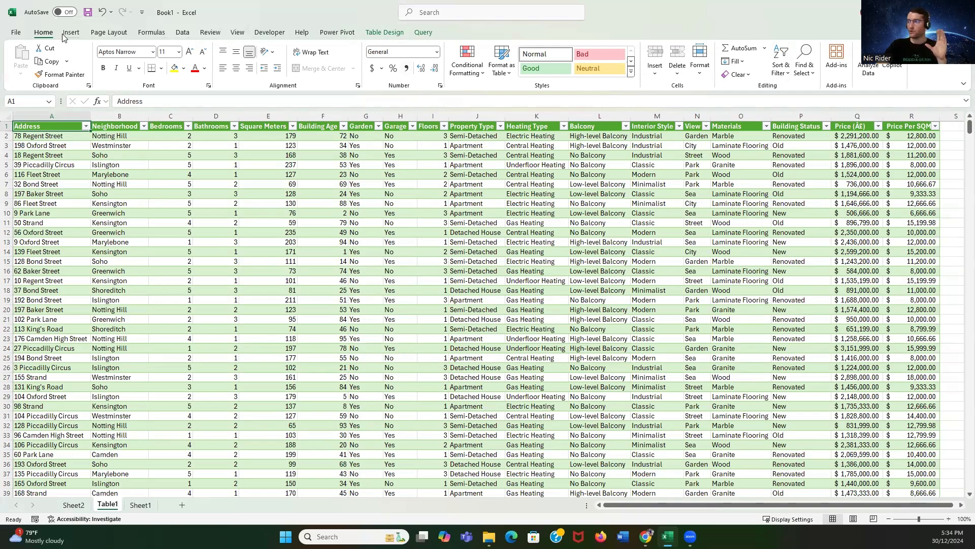
{"action": "left_click", "coordinate": [180, 34]}
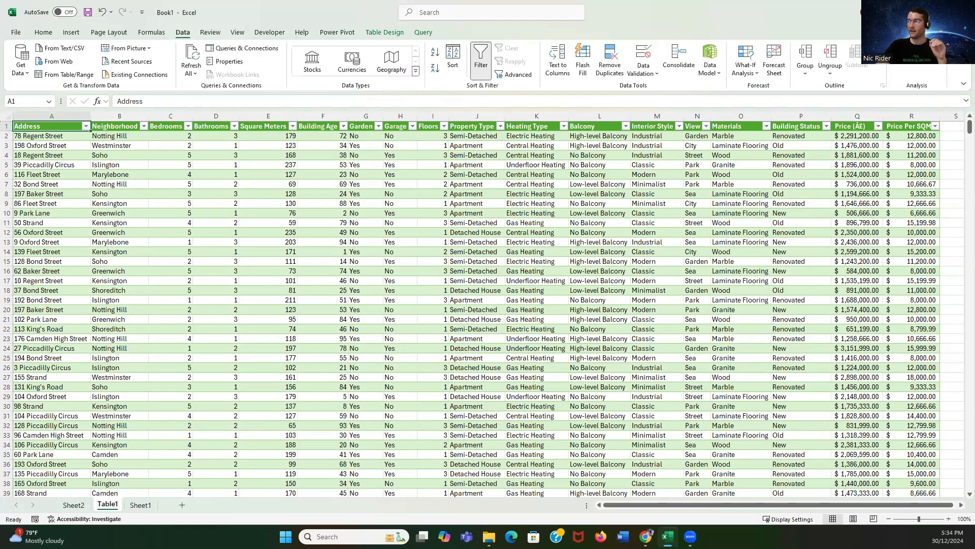
{"action": "left_click", "coordinate": [914, 59]}
{"action": "scroll", "coordinate": [140, 262], "scroll_direction": "down", "scroll_amount": 2}
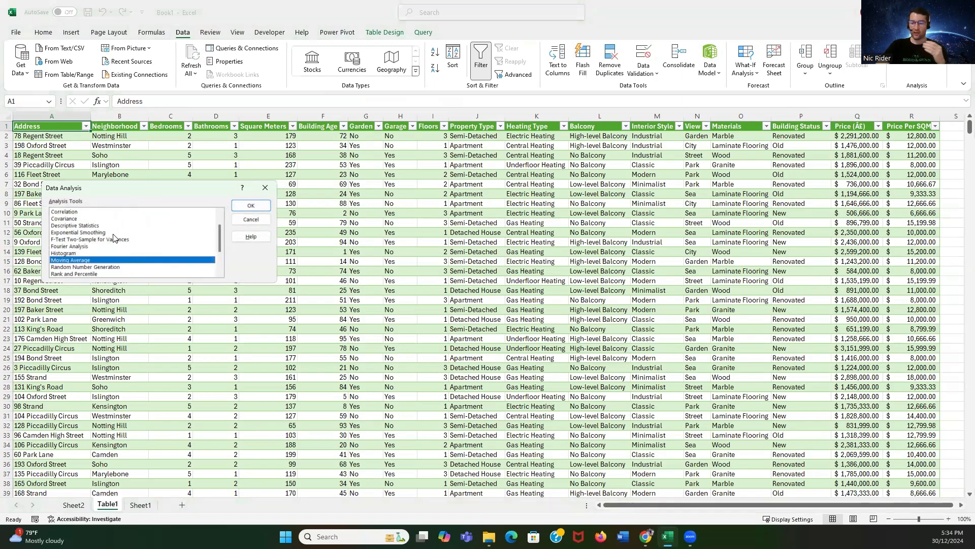
{"action": "scroll", "coordinate": [119, 249], "scroll_direction": "up", "scroll_amount": 1}
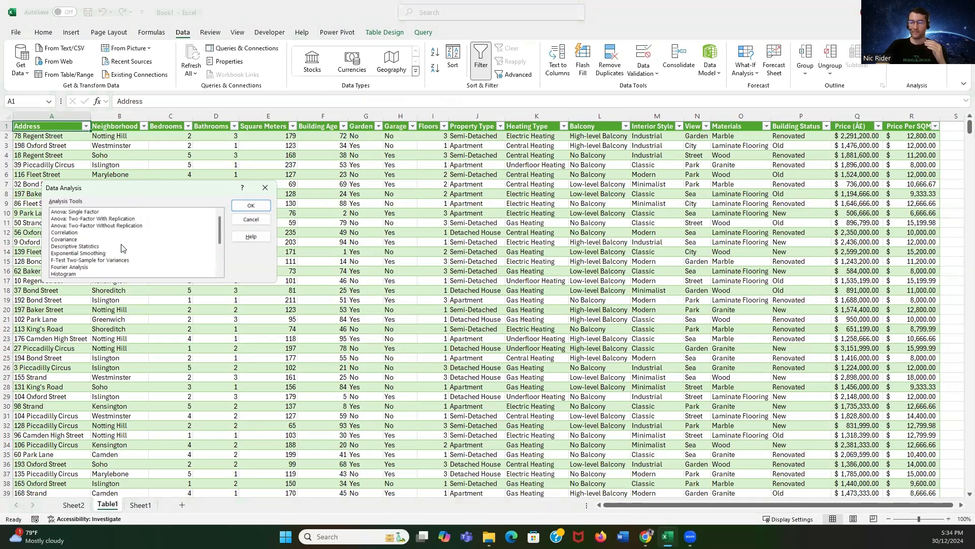
{"action": "scroll", "coordinate": [122, 248], "scroll_direction": "down", "scroll_amount": 3}
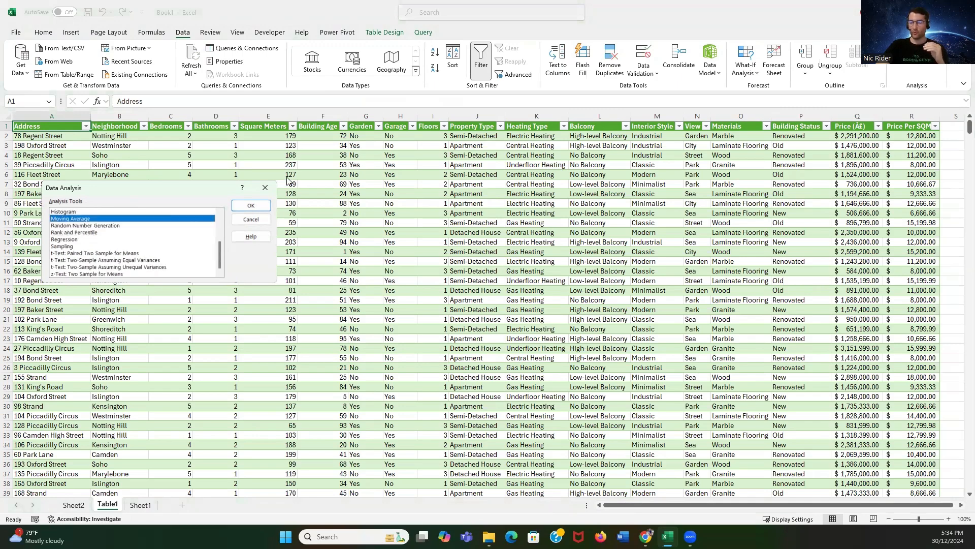
{"action": "left_click", "coordinate": [265, 187]}
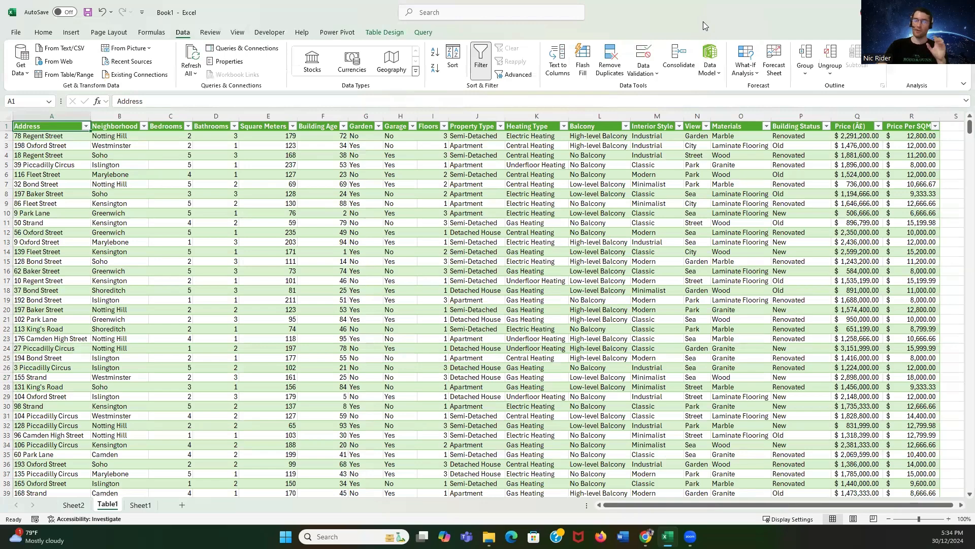